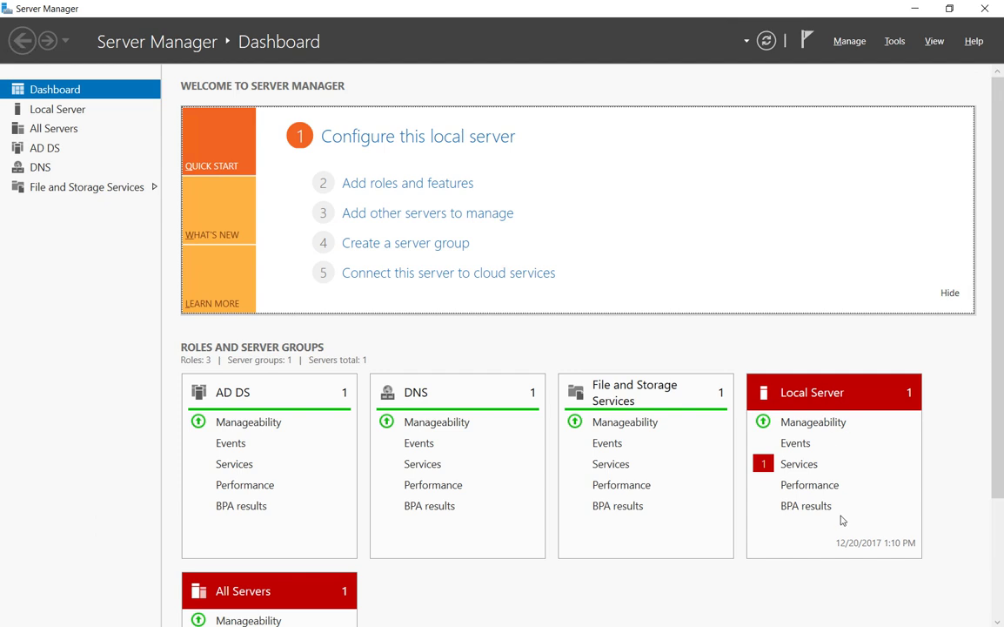
Open the list of network adapters via the Network and Sharing Center
{"action": "mouse_move", "coordinate": [856, 625]}
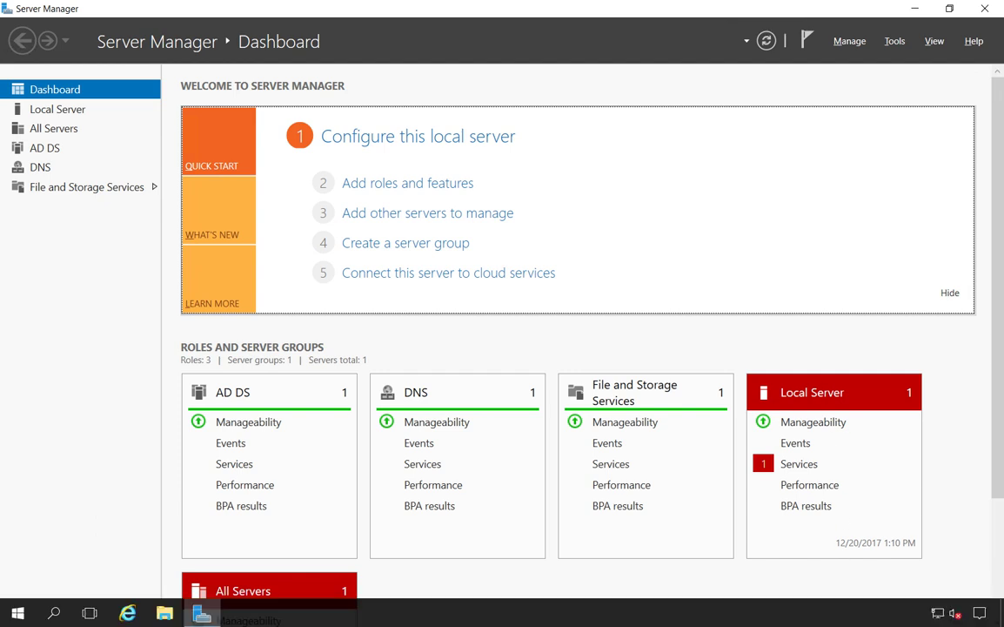
{"action": "right_click", "coordinate": [937, 616]}
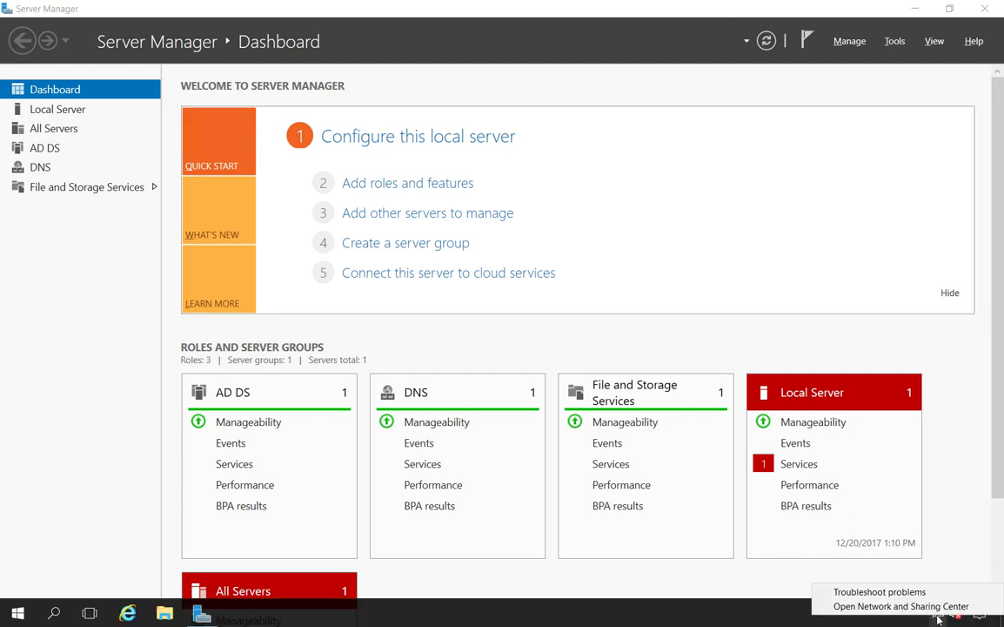
{"action": "left_click", "coordinate": [937, 609]}
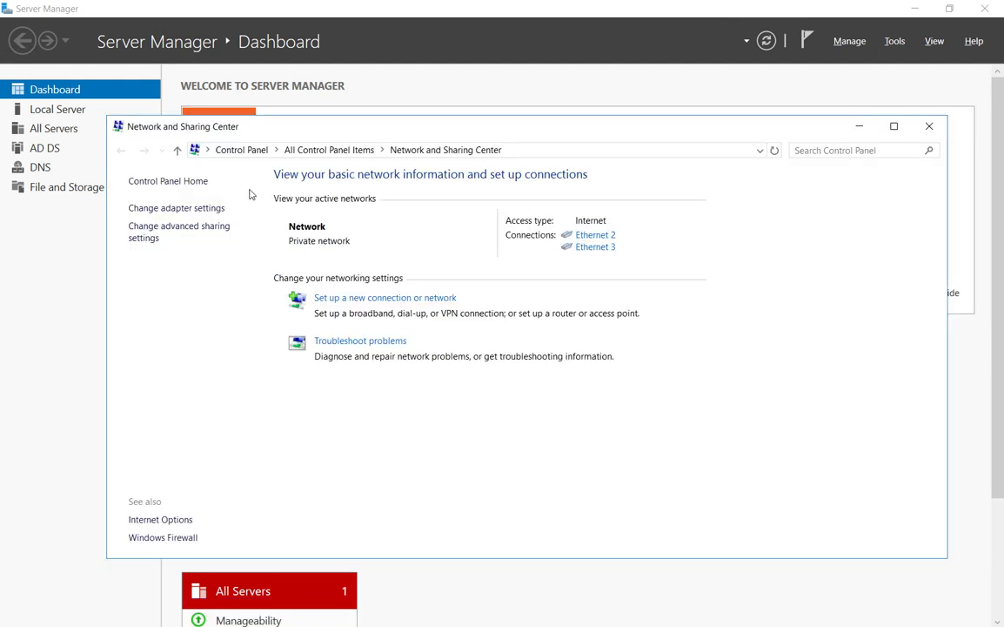
{"action": "left_click", "coordinate": [214, 205]}
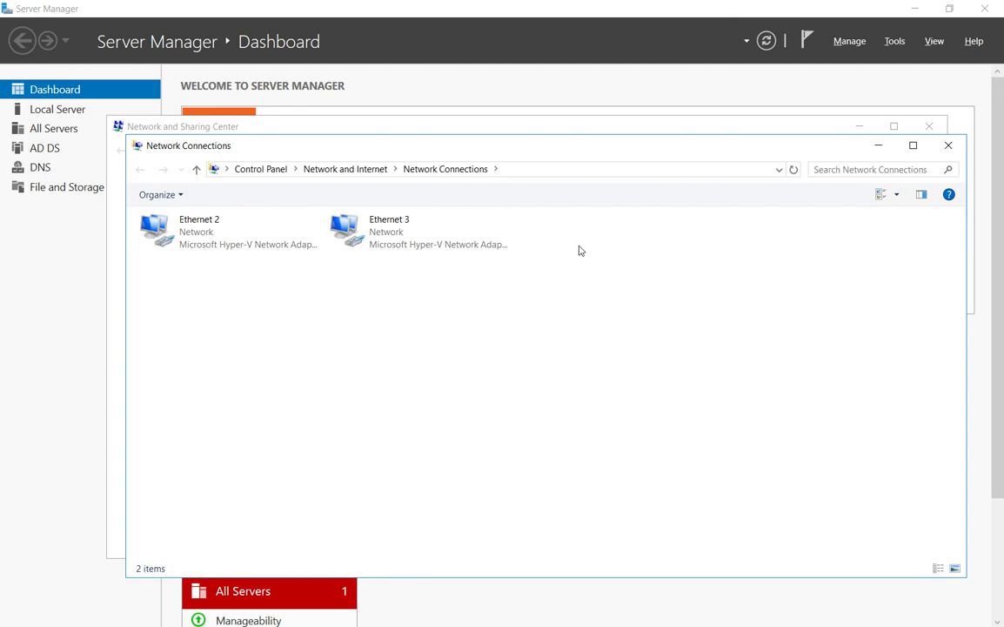
Rename adapter Ethernet 2 to LAN and Ethernet 3 to WAN
{"action": "left_click", "coordinate": [184, 237]}
{"action": "right_click", "coordinate": [184, 237]}
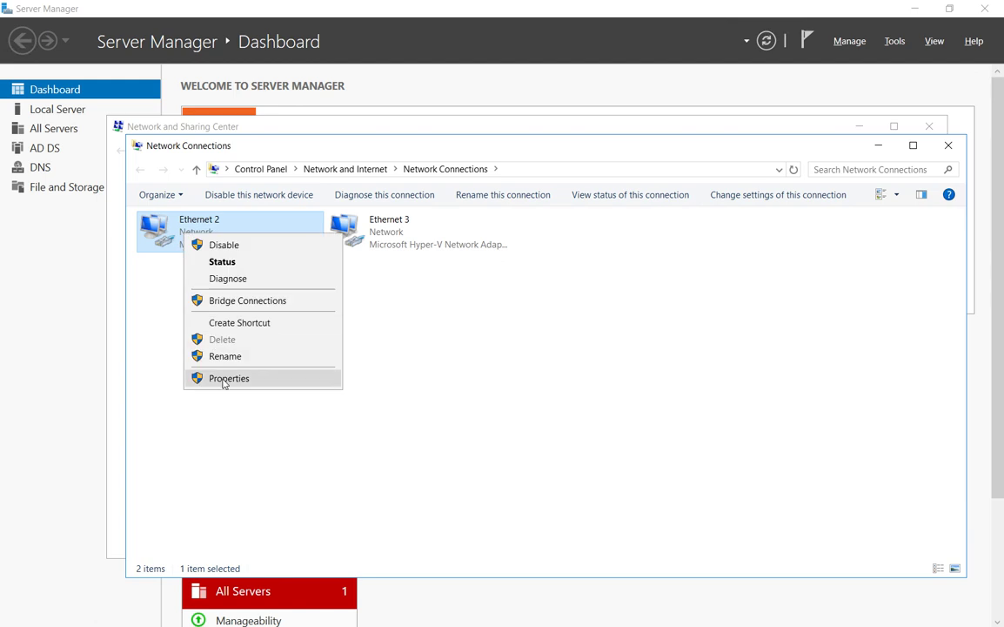
{"action": "left_click", "coordinate": [261, 357]}
{"action": "type", "text": "LAN"}
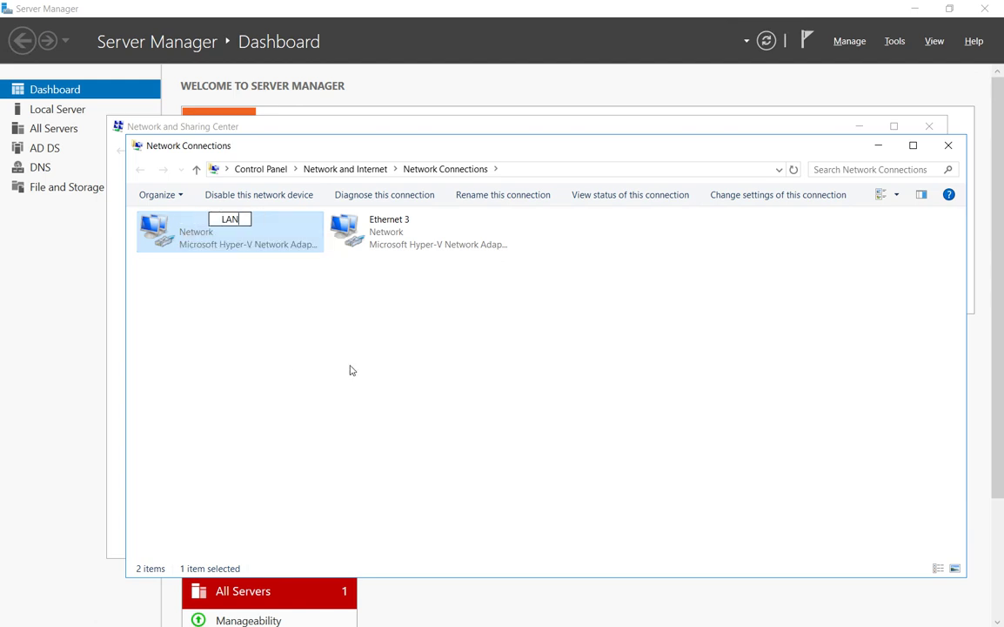
{"action": "key", "text": "Return"}
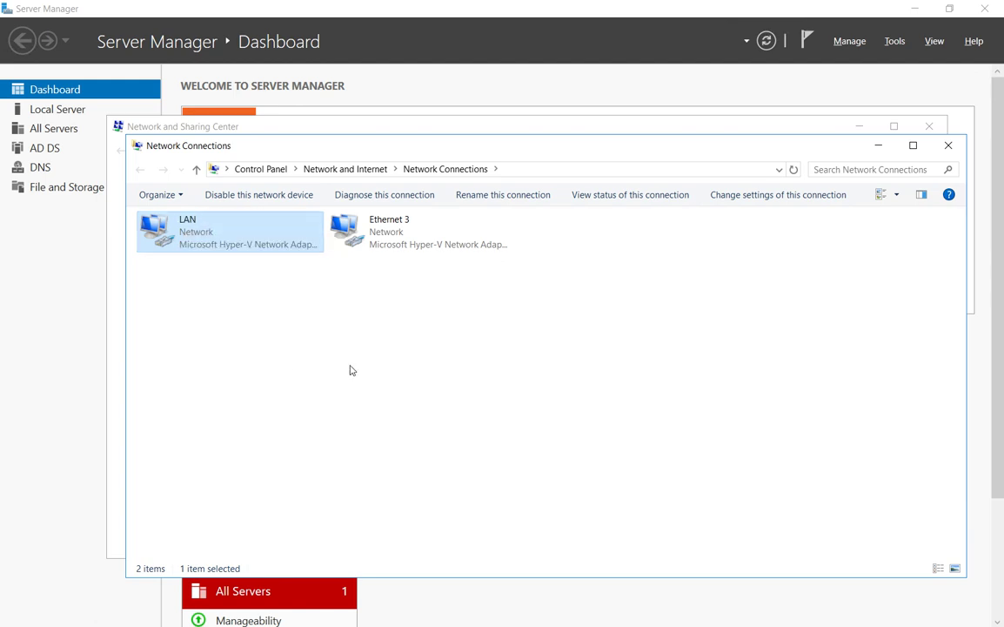
{"action": "left_click", "coordinate": [385, 230]}
{"action": "right_click", "coordinate": [386, 228]}
{"action": "left_click", "coordinate": [410, 359]}
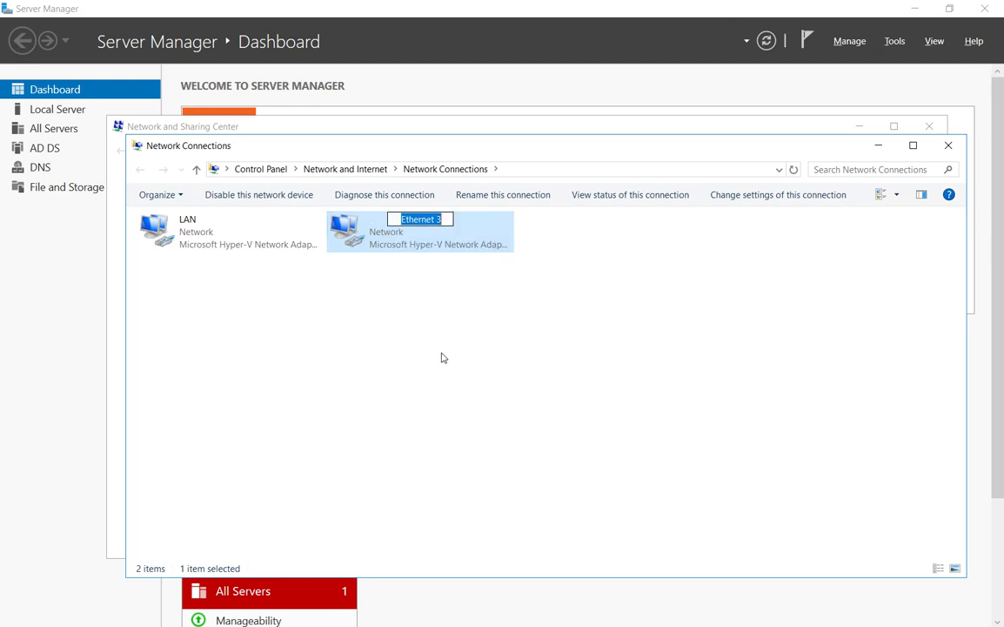
{"action": "type", "text": "WAN"}
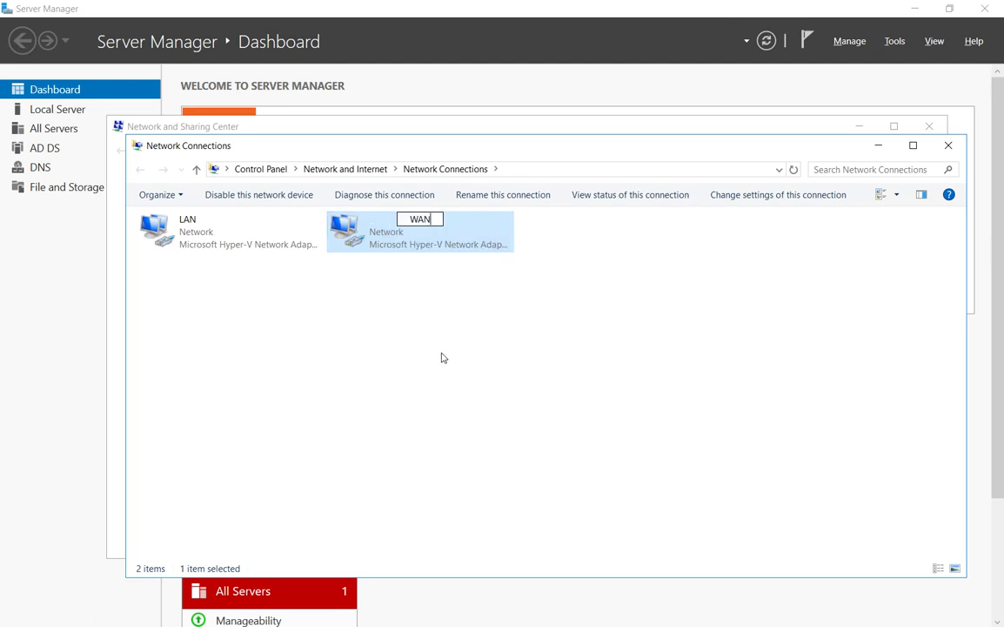
{"action": "key", "text": "Return"}
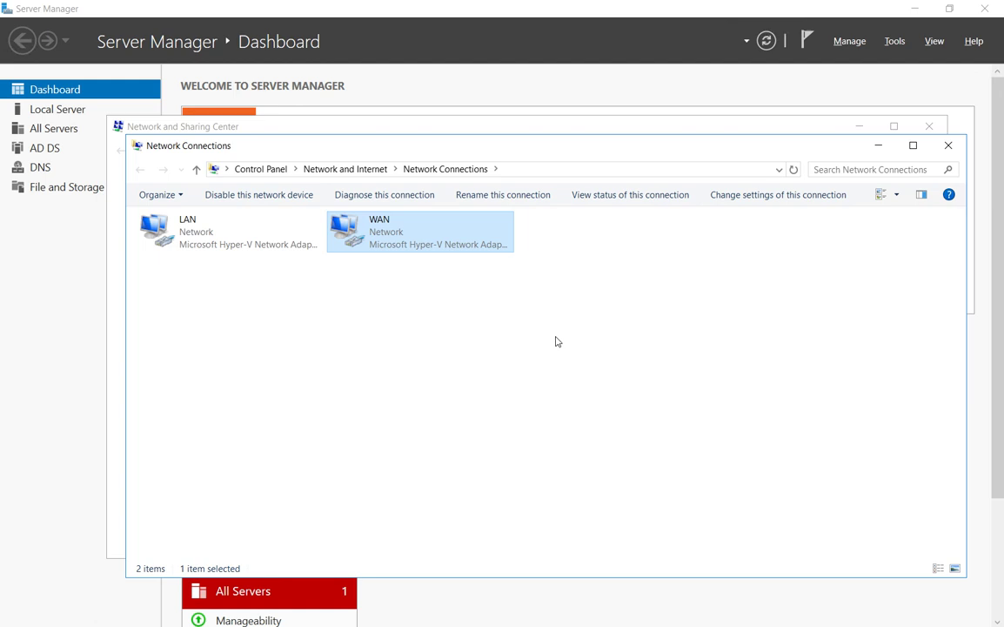
{"action": "left_click", "coordinate": [195, 244]}
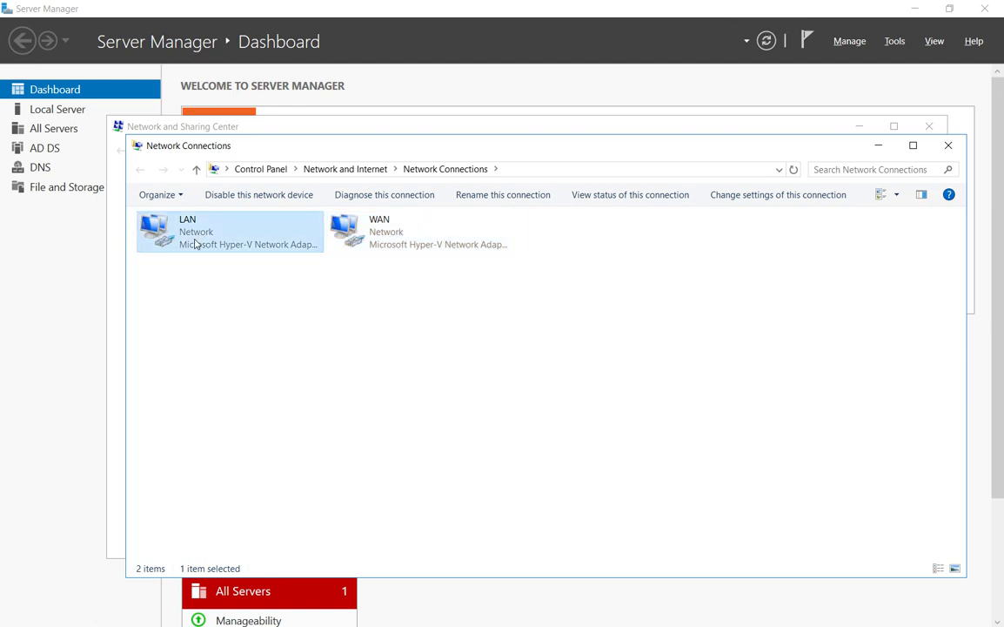
{"action": "right_click", "coordinate": [195, 244]}
{"action": "left_click", "coordinate": [238, 384]}
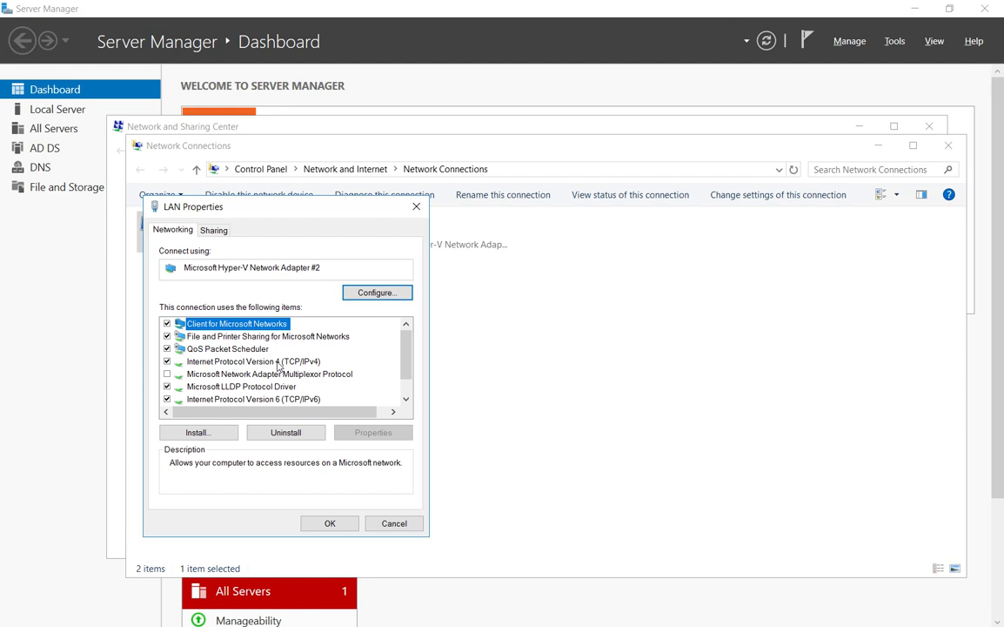
{"action": "double_click", "coordinate": [277, 362]}
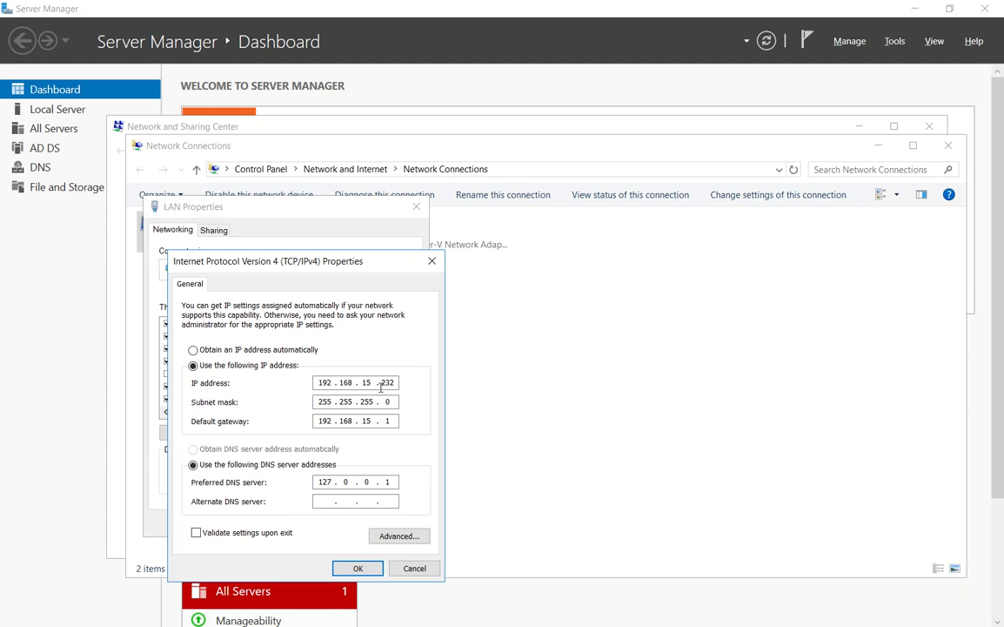
{"action": "left_click_drag", "start_coordinate": [381, 382], "coordinate": [410, 380]}
{"action": "left_click", "coordinate": [432, 262]}
{"action": "left_click", "coordinate": [416, 207]}
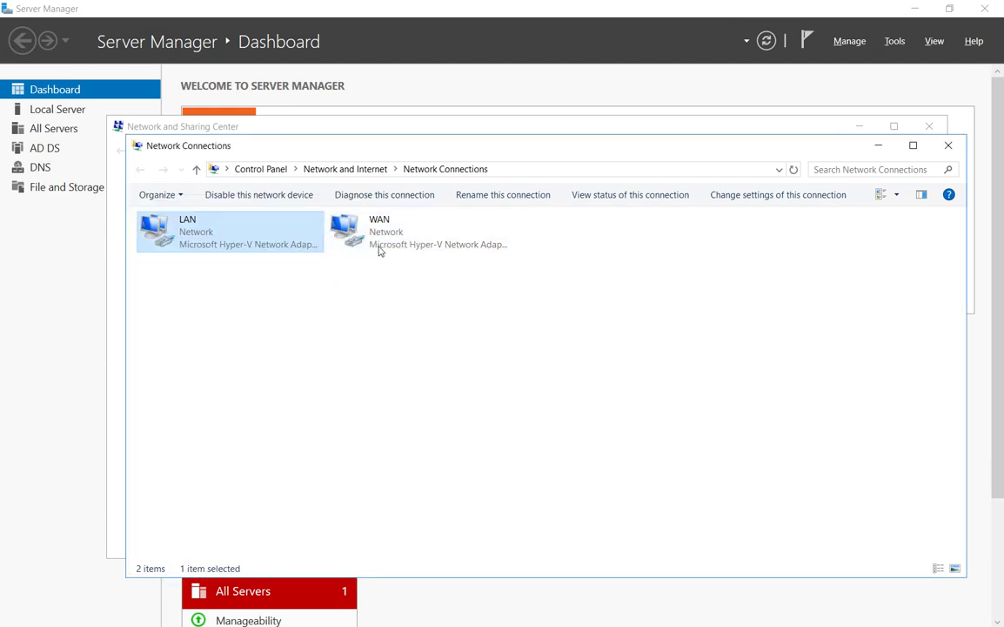
Open the IPv4 settings in the WAN adapter's properties
{"action": "left_click", "coordinate": [389, 237]}
{"action": "right_click", "coordinate": [389, 237]}
{"action": "left_click", "coordinate": [416, 376]}
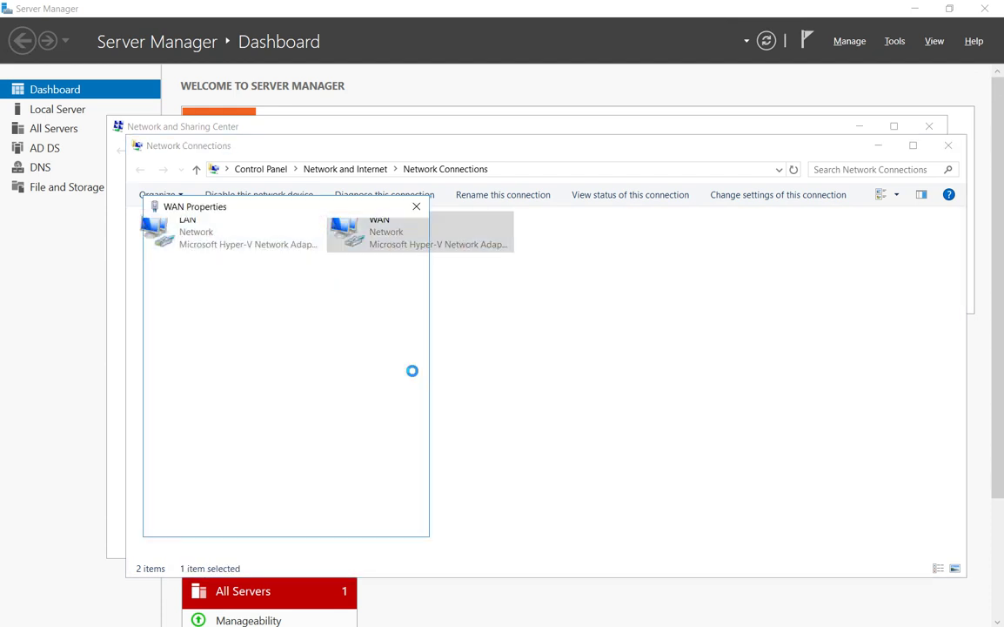
{"action": "left_click_drag", "start_coordinate": [327, 202], "coordinate": [420, 155]}
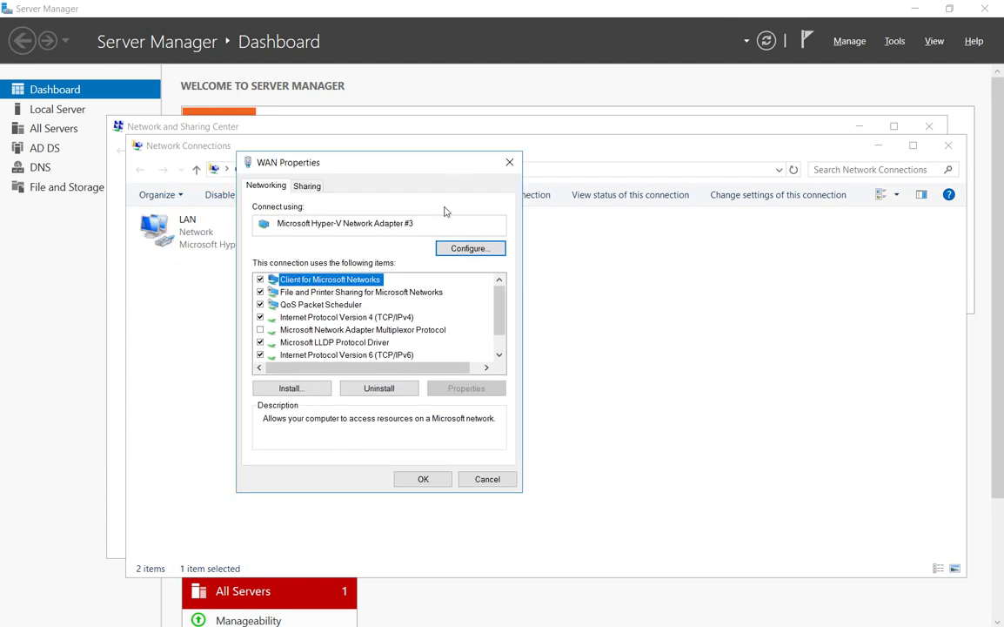
{"action": "double_click", "coordinate": [394, 317]}
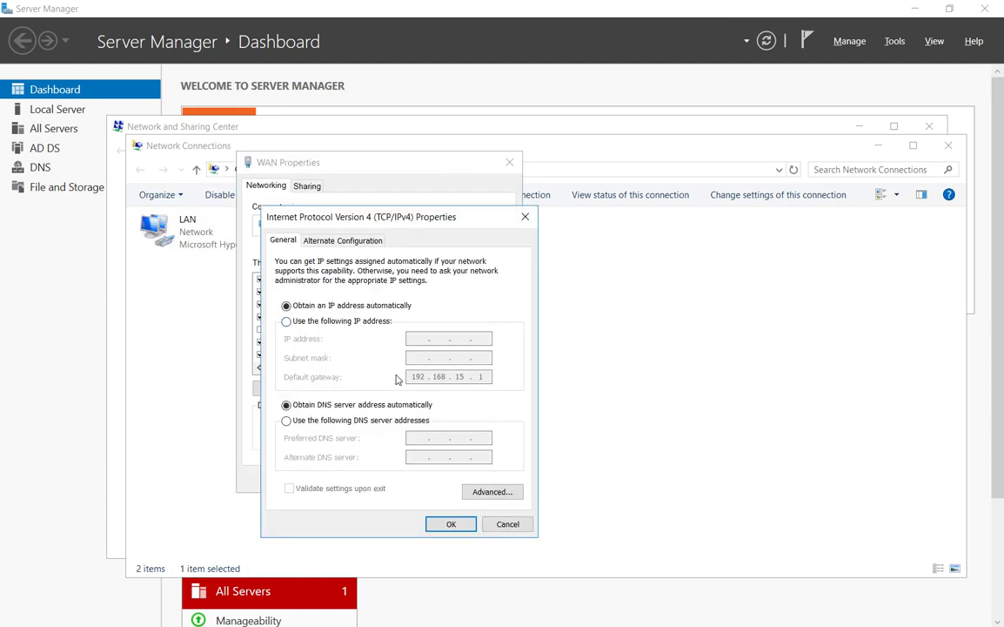
Give WAN static IP 192.168.17.20, mask 255.255.255.0, gateway 192.168.17.1, and save, accepting the warnings
{"action": "left_click", "coordinate": [336, 321]}
{"action": "left_click", "coordinate": [418, 339]}
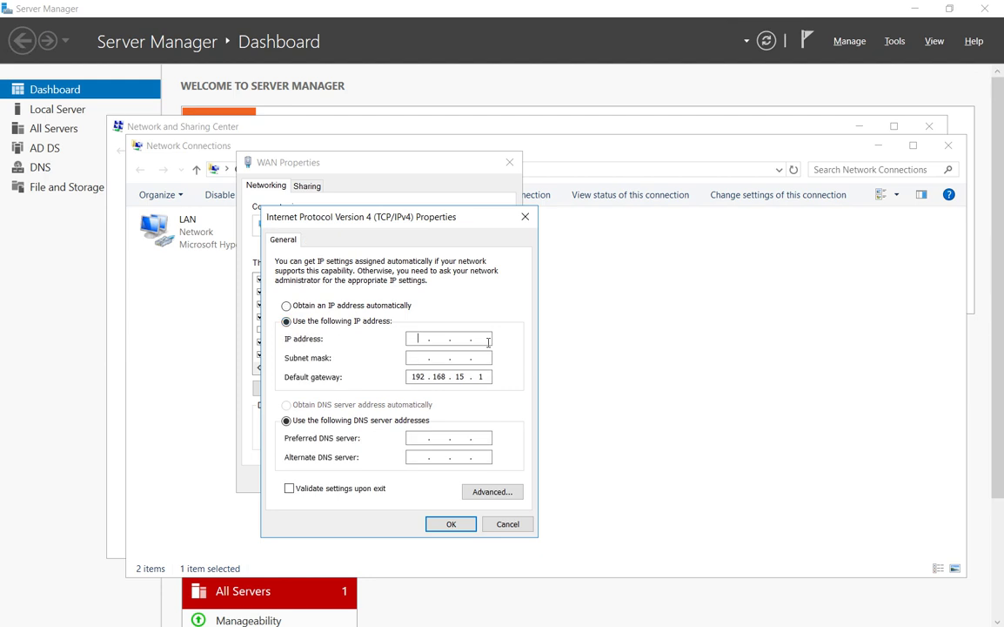
{"action": "type", "text": "192 . 168 . 17 . 20"}
{"action": "left_click", "coordinate": [457, 356]}
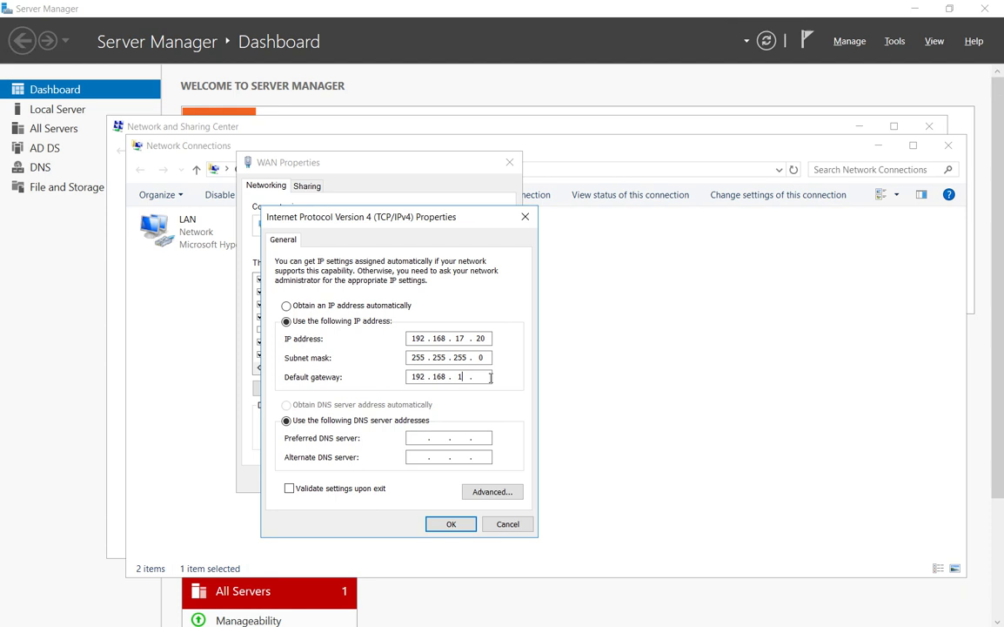
{"action": "left_click", "coordinate": [490, 377]}
{"action": "type", "text": "192 . 168 . 17"}
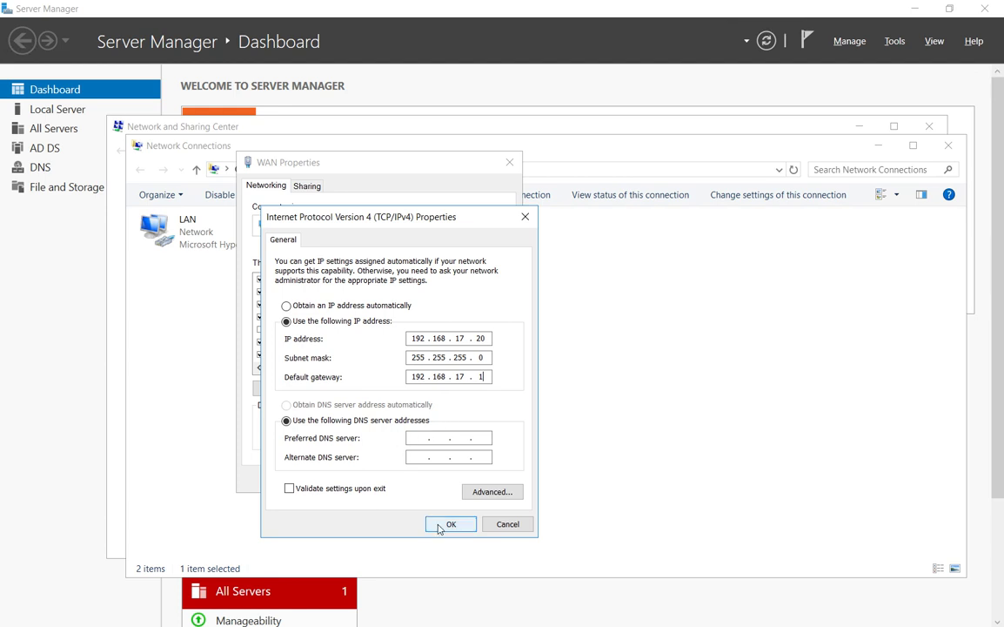
{"action": "left_click", "coordinate": [450, 524]}
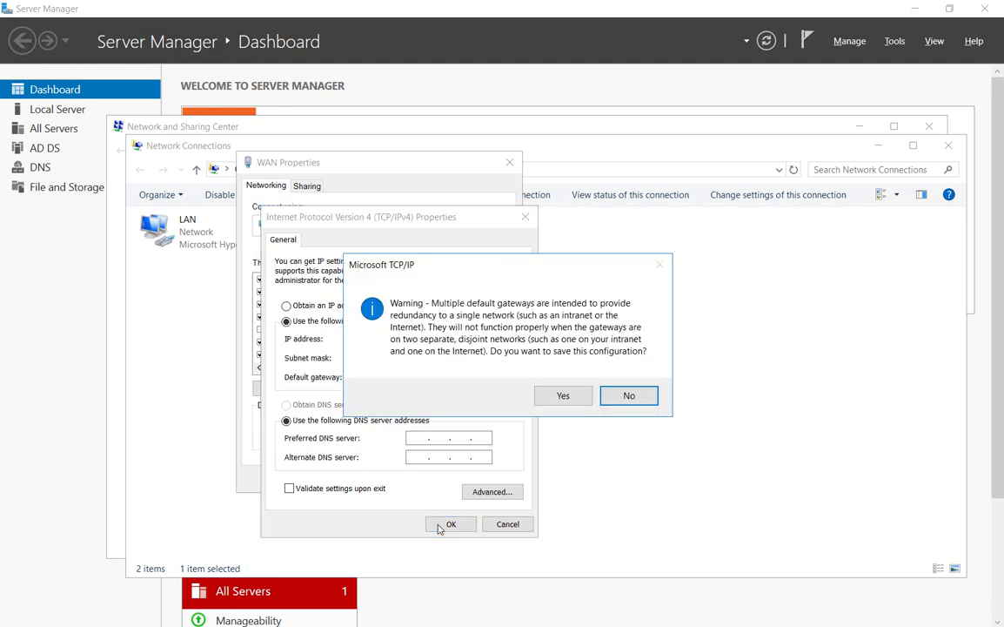
{"action": "left_click", "coordinate": [557, 398]}
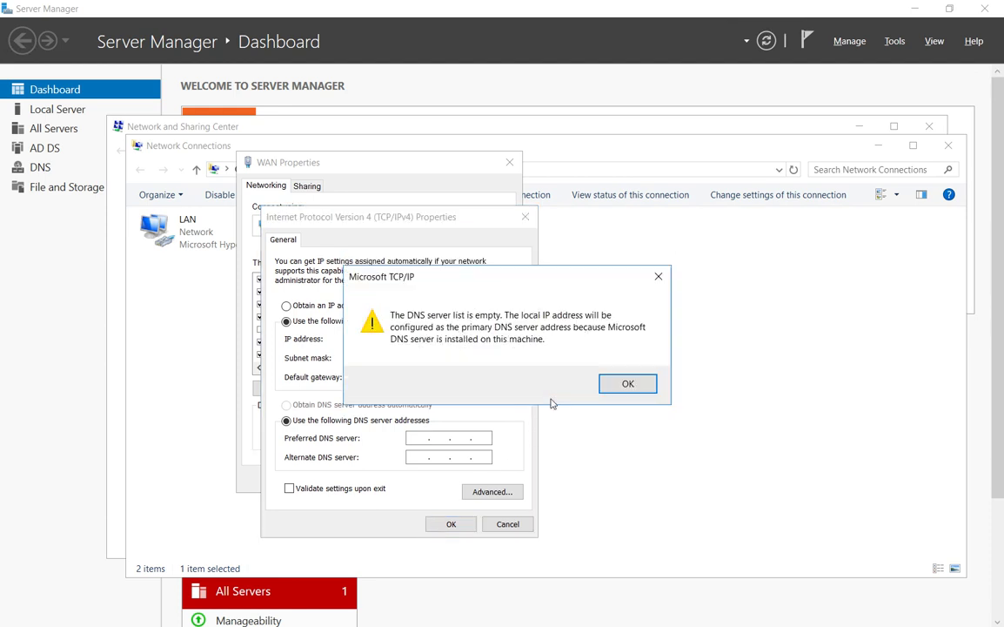
{"action": "left_click", "coordinate": [620, 386]}
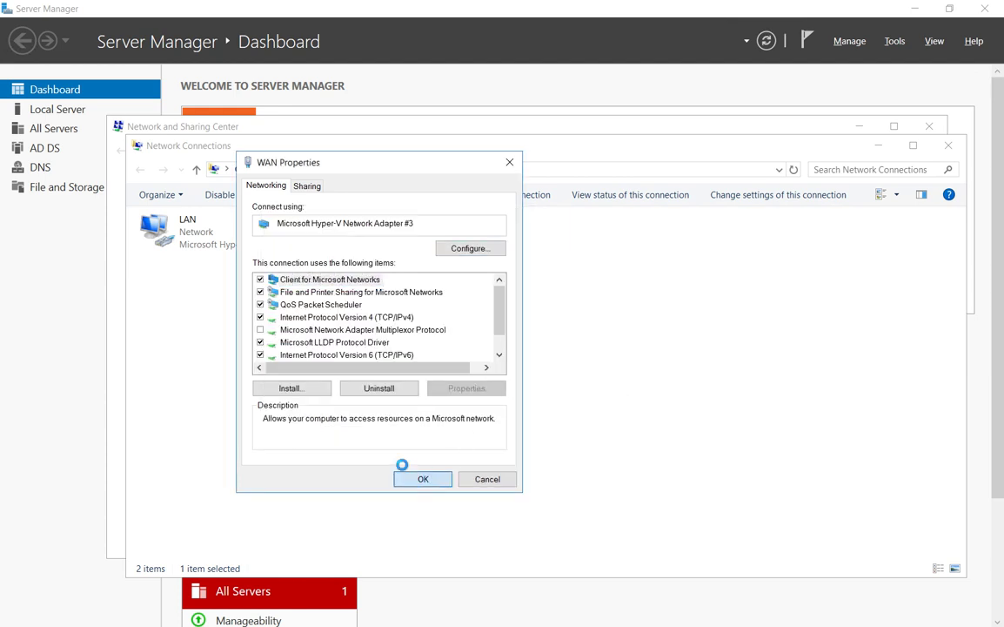
Close WAN Properties and open the LAN adapter's IPv4 settings
{"action": "left_click", "coordinate": [397, 470]}
{"action": "left_click", "coordinate": [249, 245]}
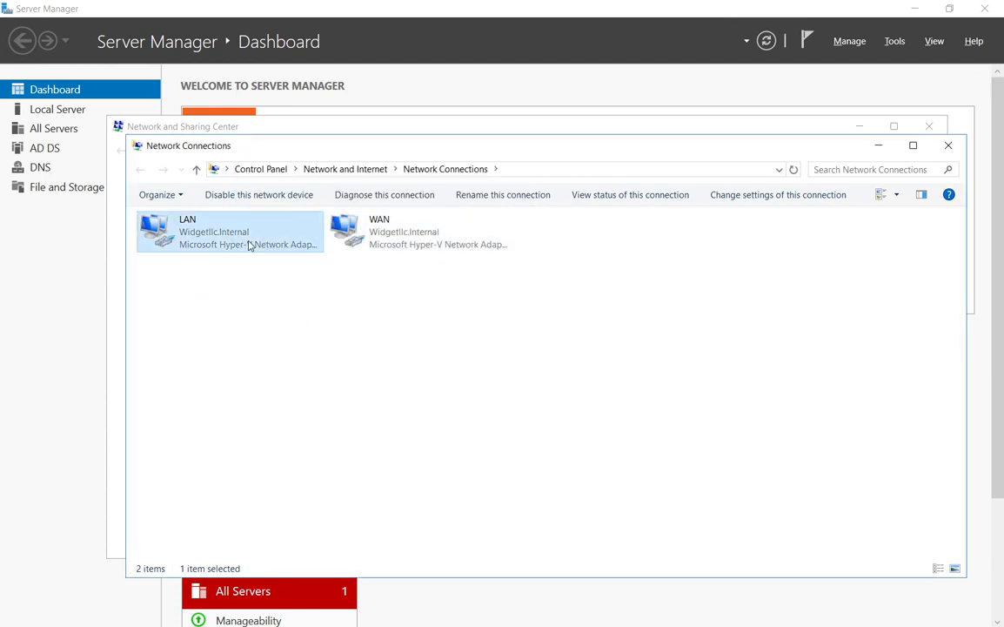
{"action": "right_click", "coordinate": [249, 245]}
{"action": "left_click", "coordinate": [320, 387]}
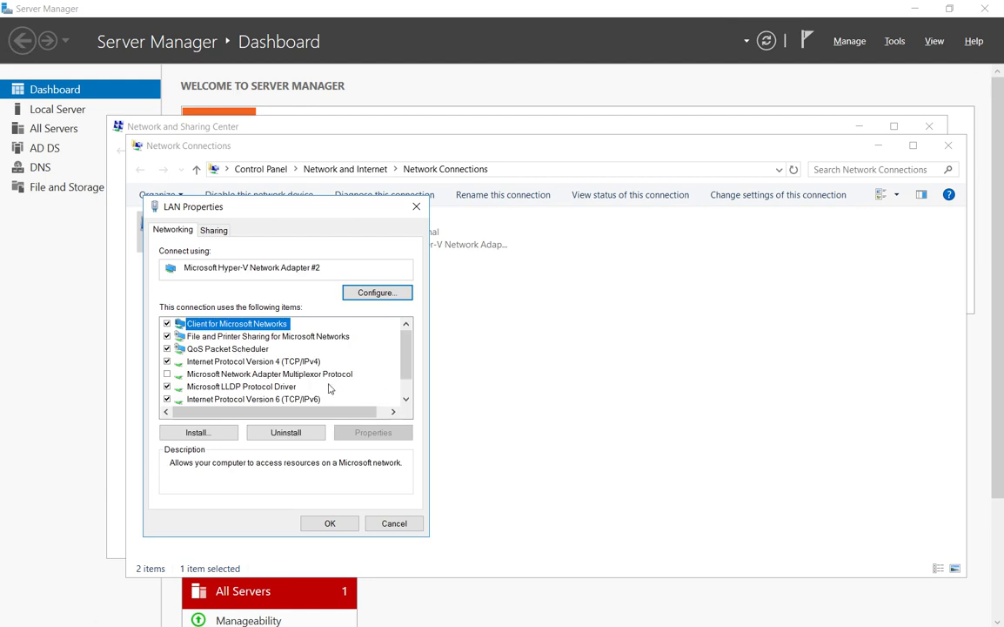
{"action": "double_click", "coordinate": [254, 360]}
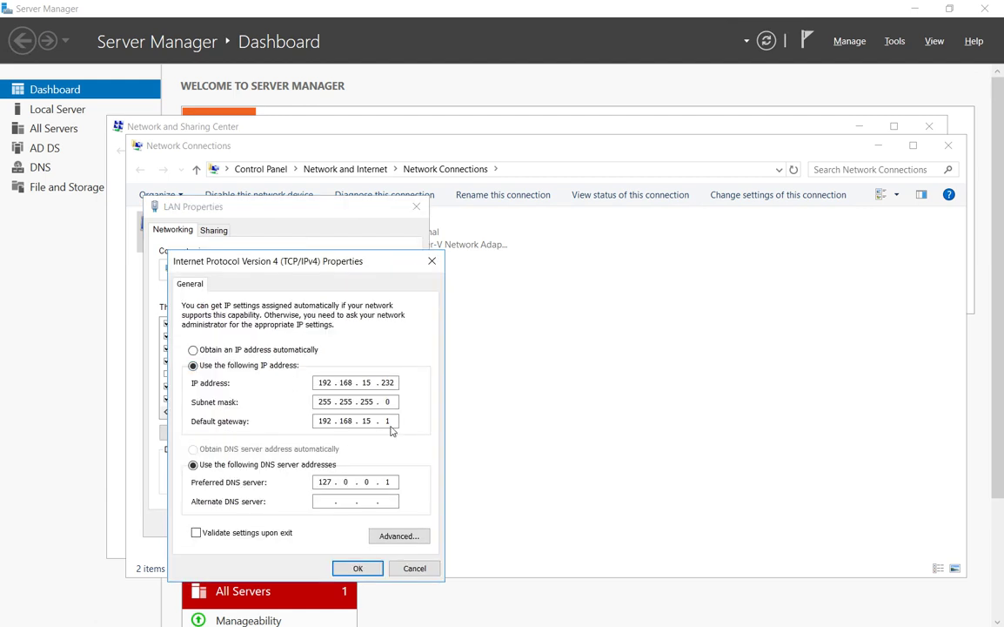
Clear the LAN default gateway, save, and close the Network Connections and Sharing Center windows
{"action": "key", "text": "BackSpace"}
{"action": "key", "text": "BackSpace"}
{"action": "key", "text": "BackSpace"}
{"action": "key", "text": "BackSpace"}
{"action": "key", "text": "BackSpace"}
{"action": "key", "text": "BackSpace"}
{"action": "key", "text": "BackSpace"}
{"action": "key", "text": "BackSpace"}
{"action": "left_click", "coordinate": [358, 568]}
{"action": "left_click", "coordinate": [329, 522]}
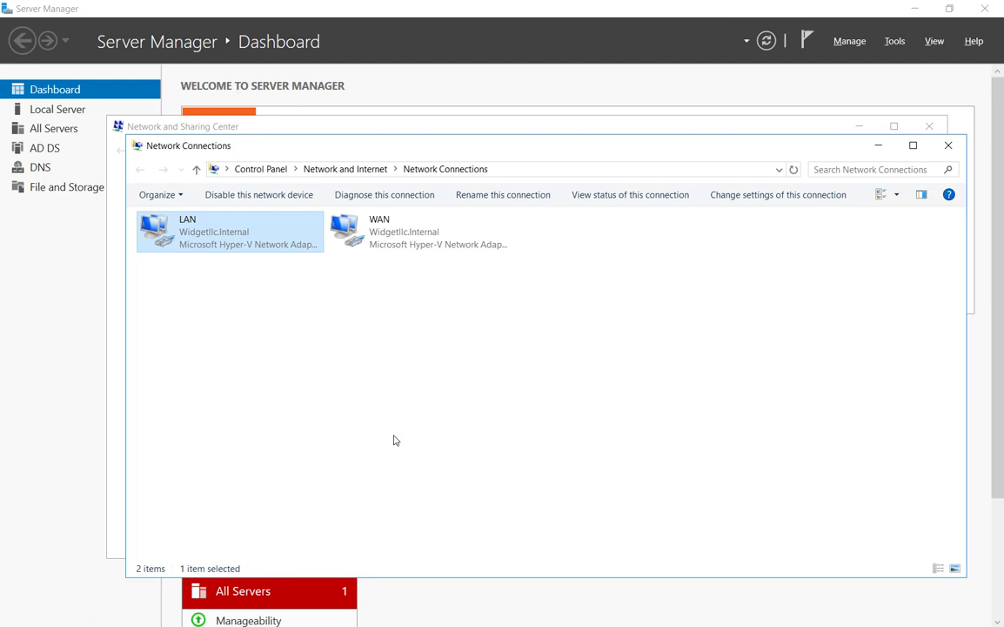
{"action": "left_click", "coordinate": [399, 248]}
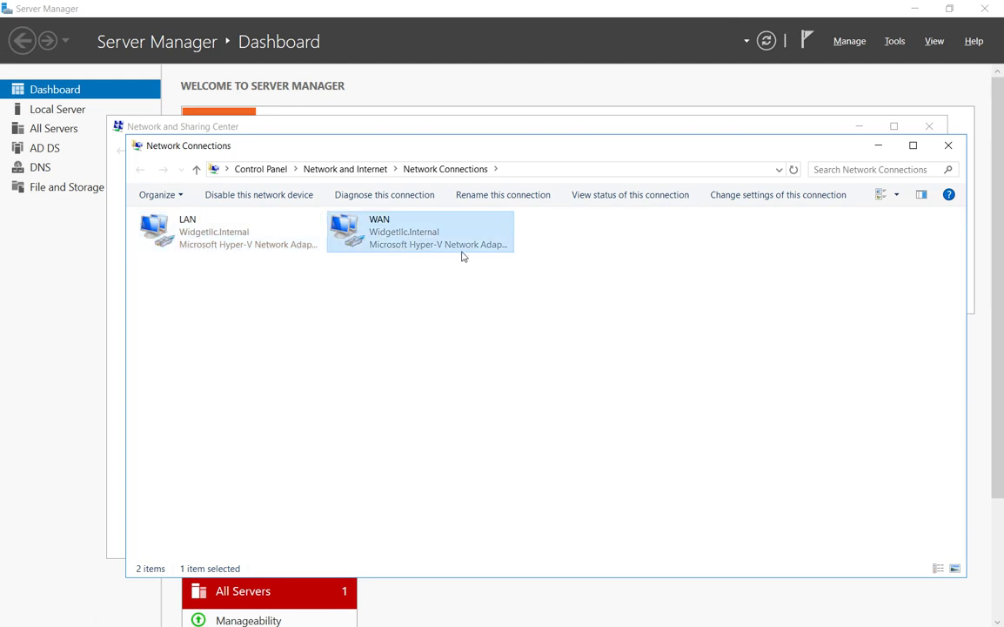
{"action": "left_click", "coordinate": [949, 145]}
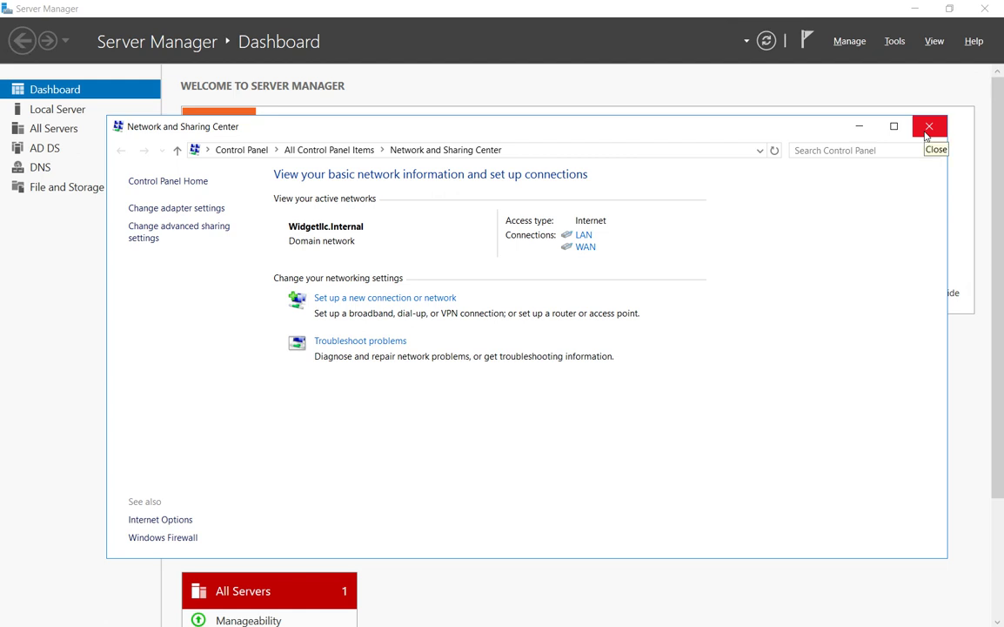
{"action": "left_click", "coordinate": [928, 127]}
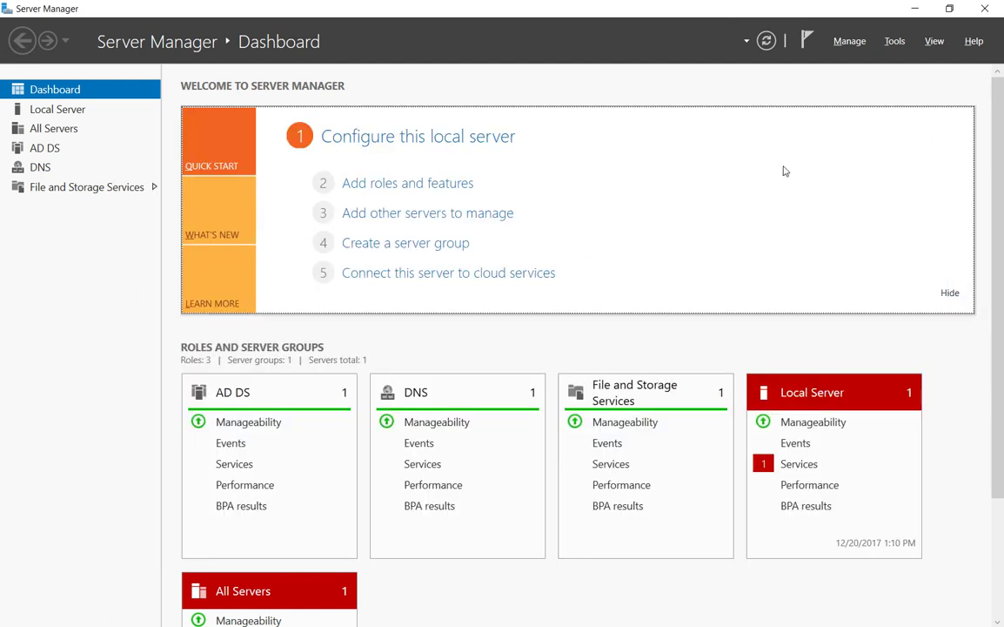
Run a role-based install on the local server, selecting the Remote Access role with no extra features
{"action": "left_click", "coordinate": [396, 183]}
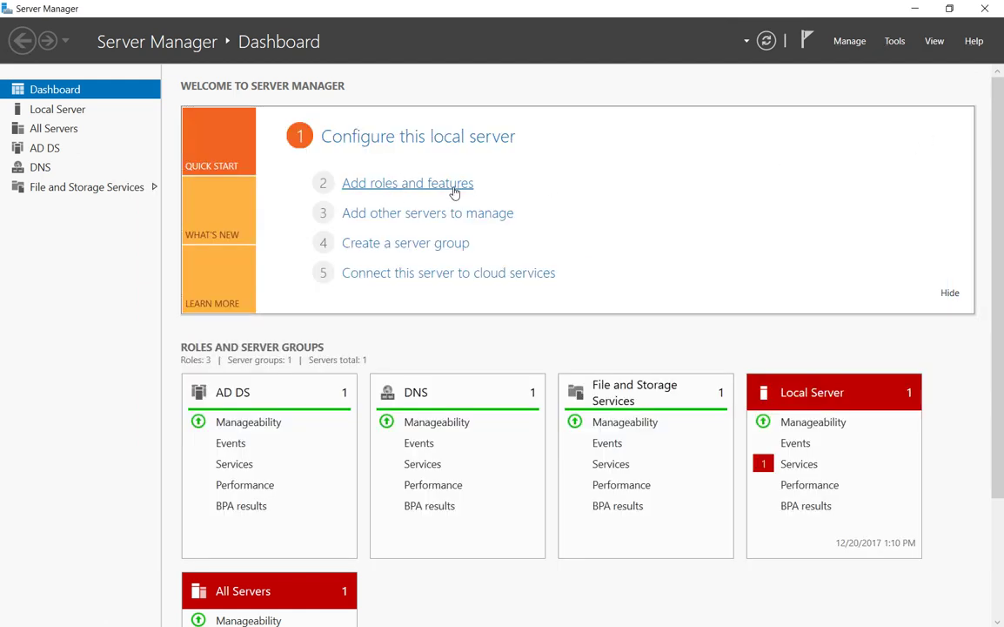
{"action": "left_click", "coordinate": [672, 145]}
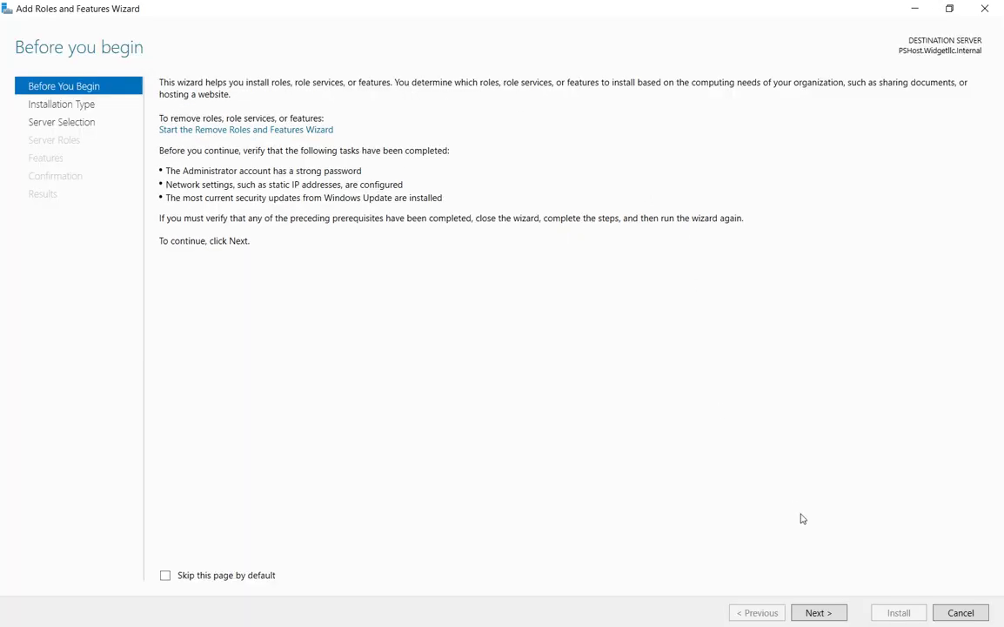
{"action": "left_click", "coordinate": [817, 613]}
{"action": "left_click", "coordinate": [818, 614]}
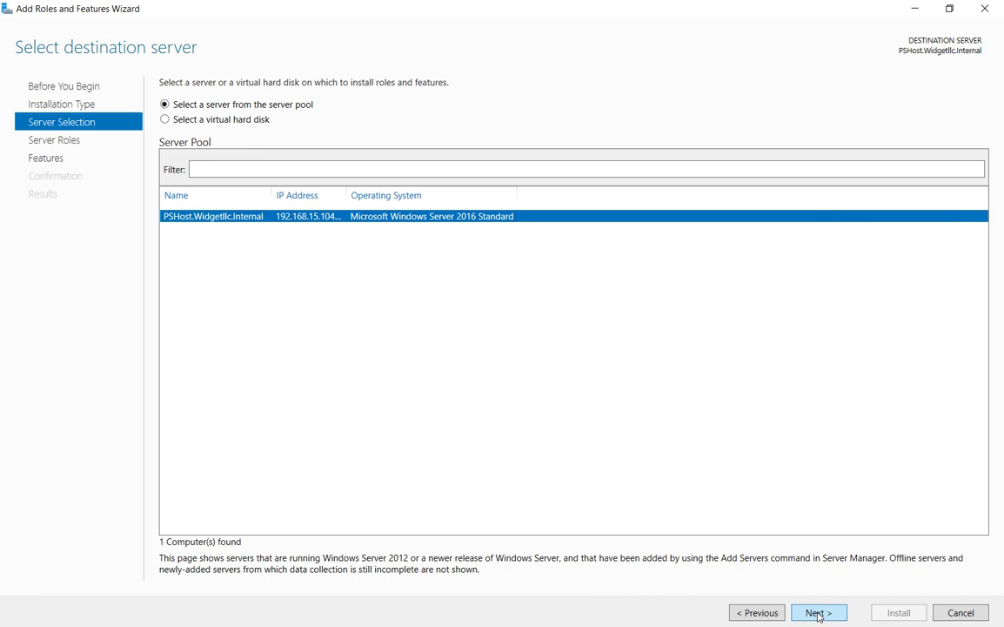
{"action": "left_click", "coordinate": [818, 614]}
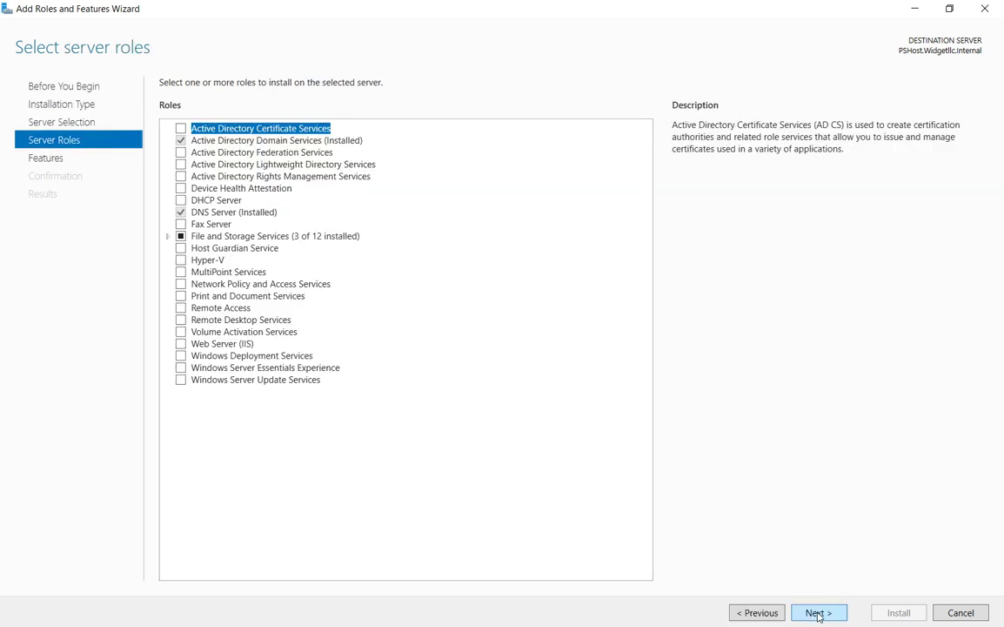
{"action": "left_click", "coordinate": [181, 310]}
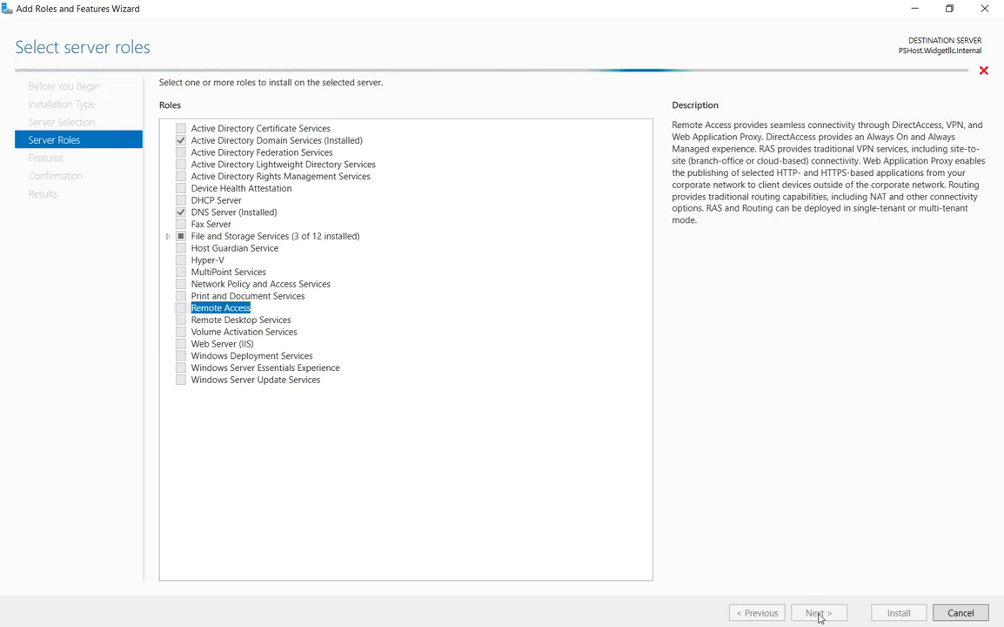
{"action": "left_click", "coordinate": [819, 613]}
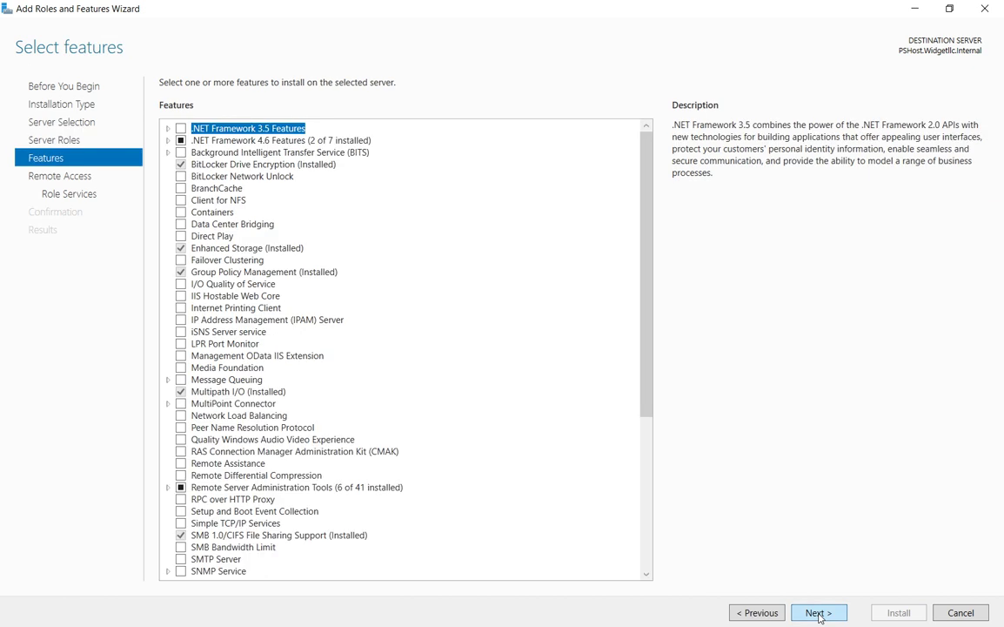
{"action": "left_click", "coordinate": [819, 613]}
{"action": "left_click", "coordinate": [821, 614]}
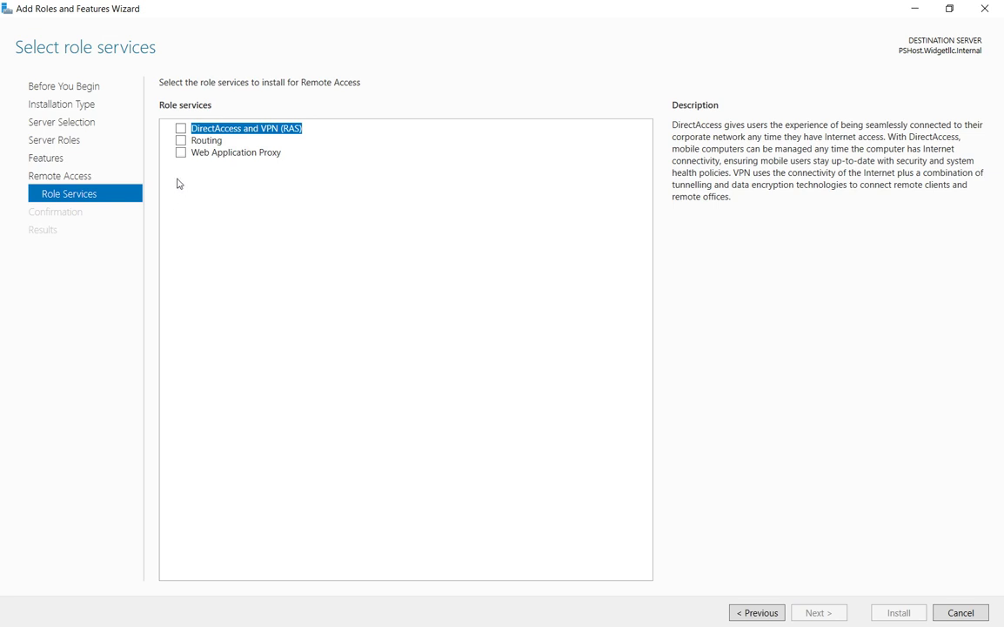
Add the Routing role service with its required features, keeping default Web Server (IIS) services
{"action": "left_click", "coordinate": [181, 141]}
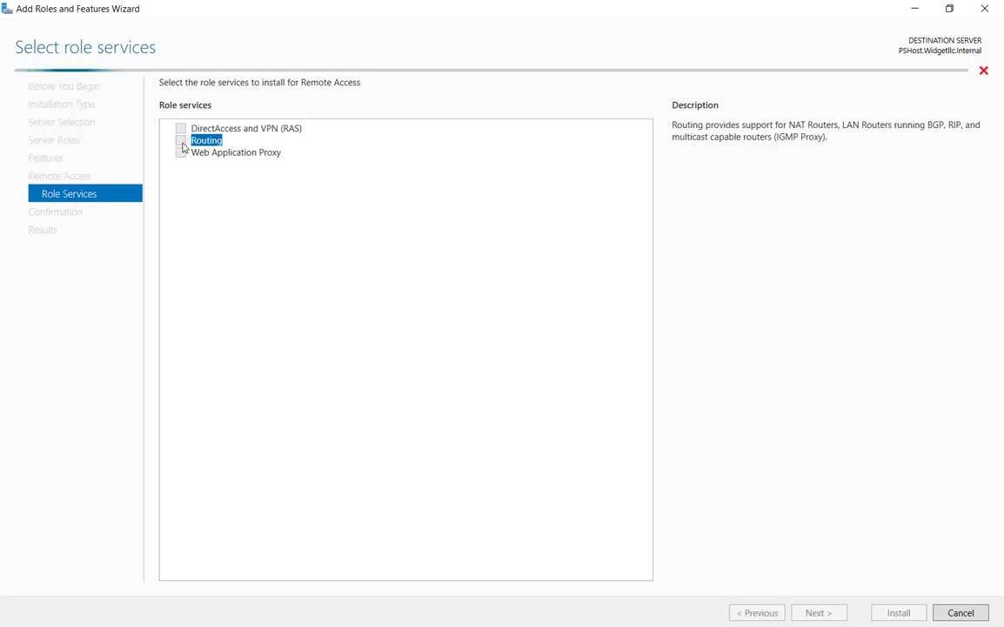
{"action": "left_click", "coordinate": [541, 438]}
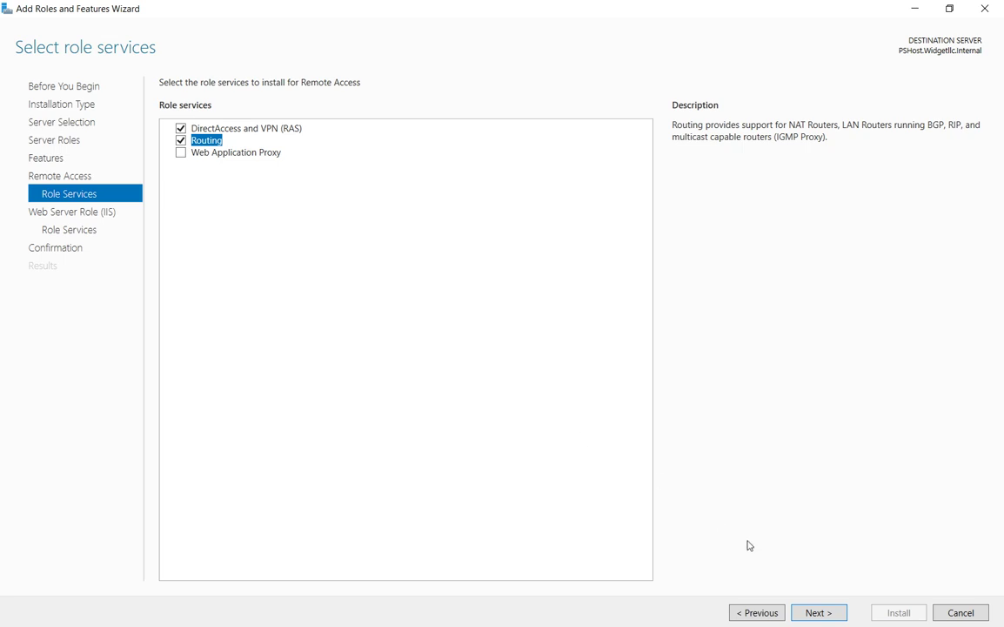
{"action": "left_click", "coordinate": [818, 613]}
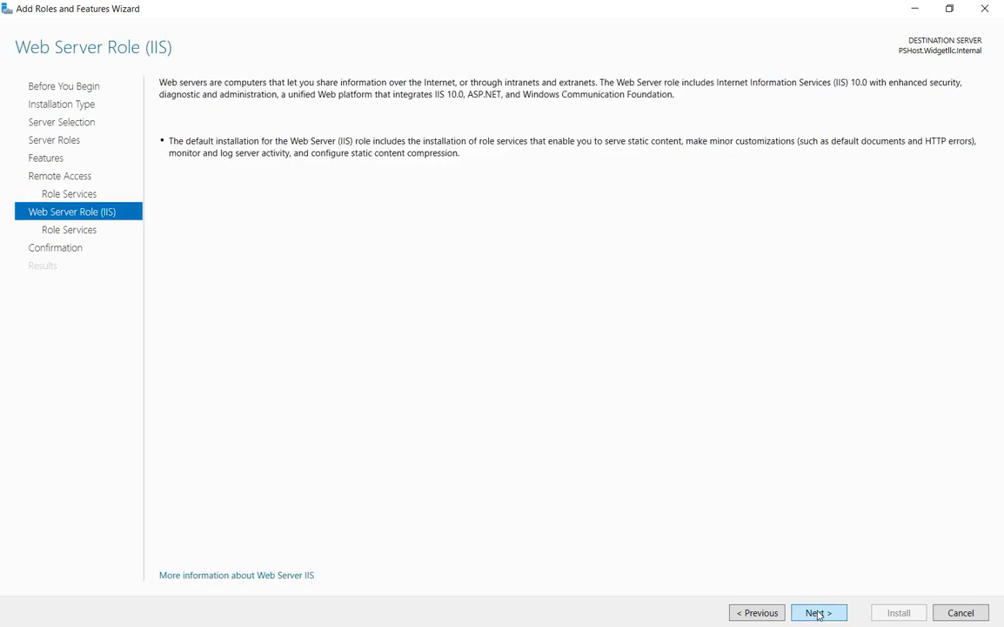
{"action": "left_click", "coordinate": [818, 612]}
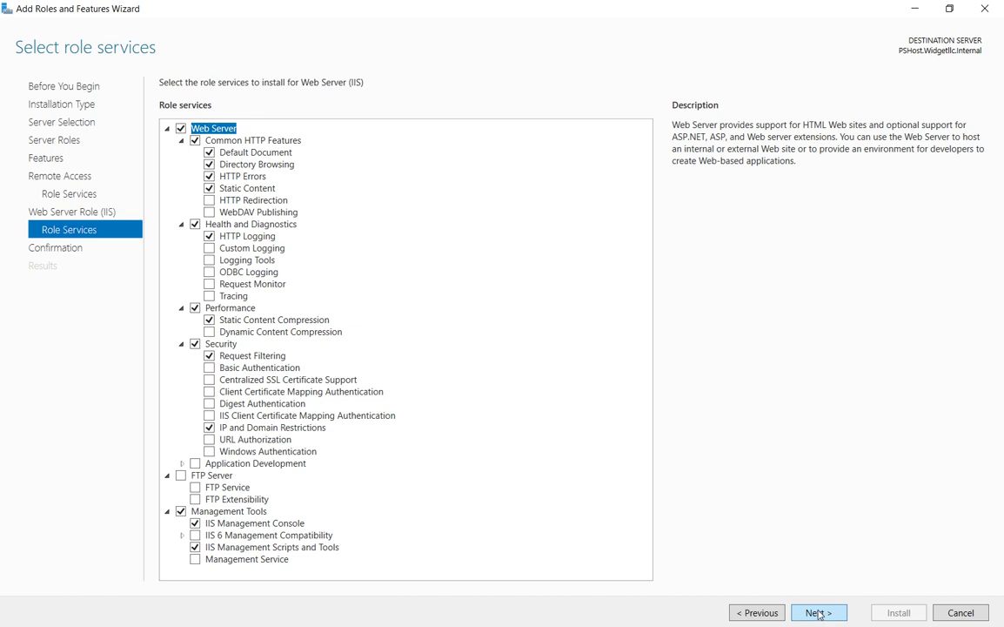
{"action": "left_click", "coordinate": [819, 613]}
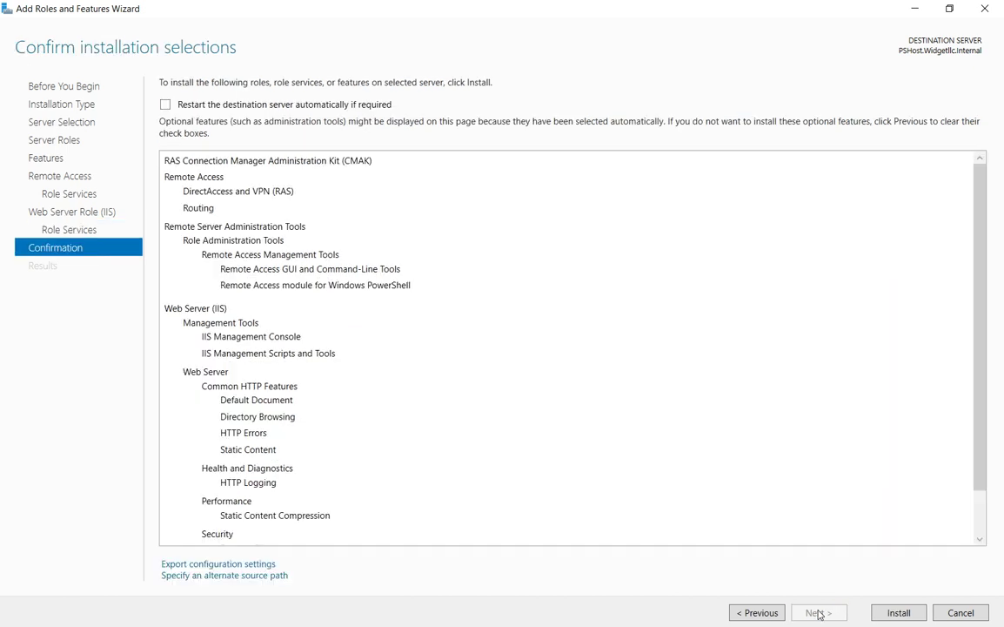
Install Remote Access with Routing and Web Server (IIS), then close the wizard
{"action": "left_click", "coordinate": [899, 611]}
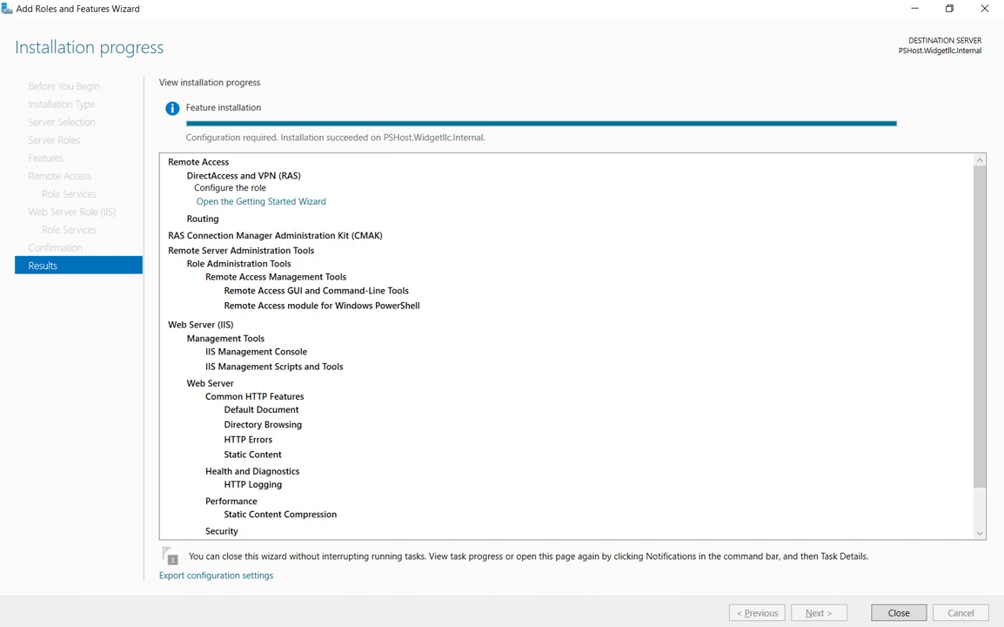
{"action": "left_click", "coordinate": [897, 612]}
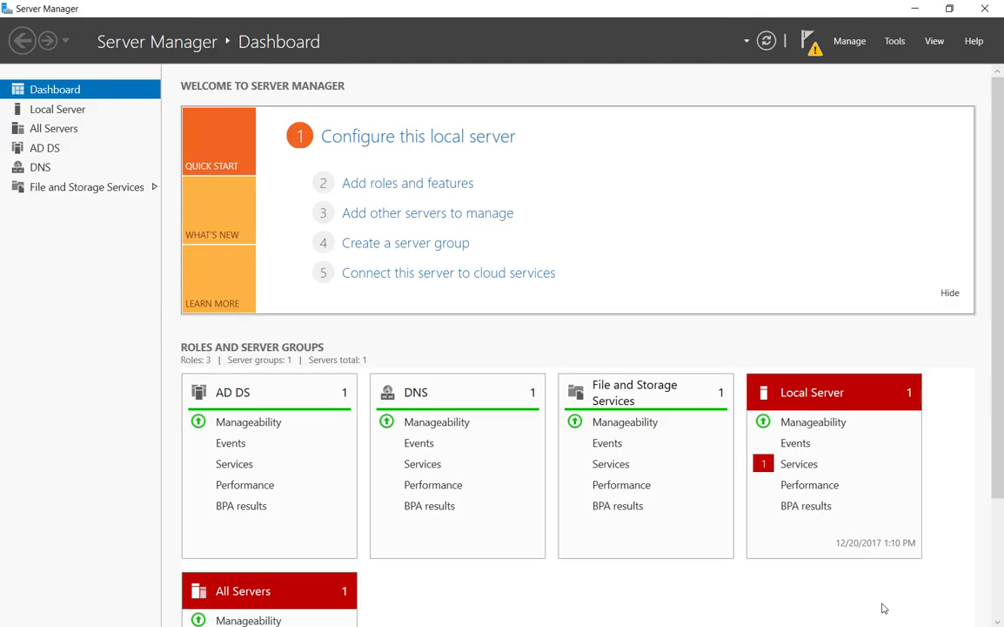
Launch the Routing and Remote Access console from the Tools menu
{"action": "left_click", "coordinate": [890, 41]}
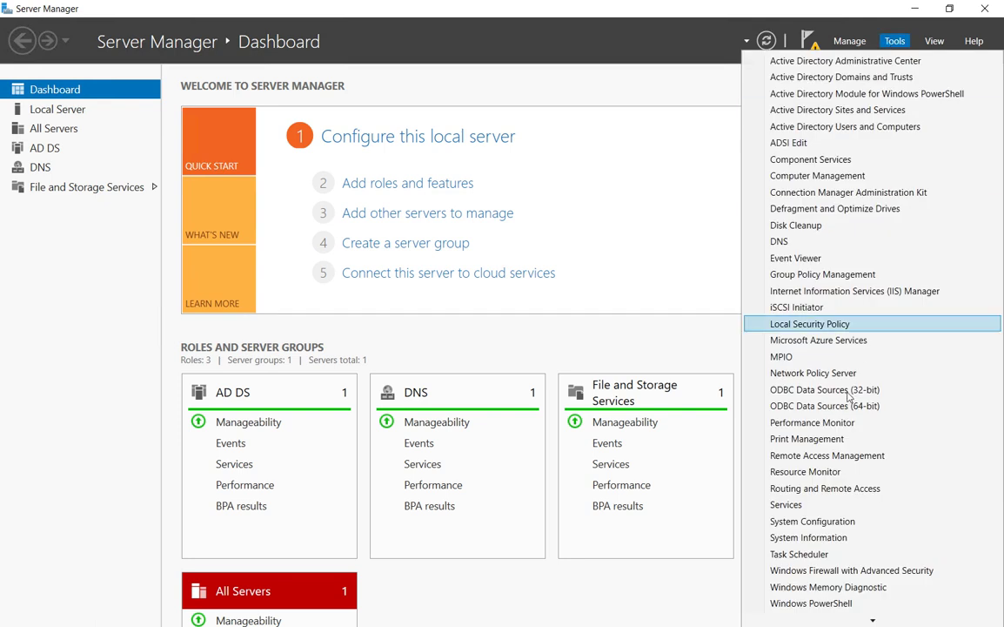
{"action": "left_click", "coordinate": [825, 488]}
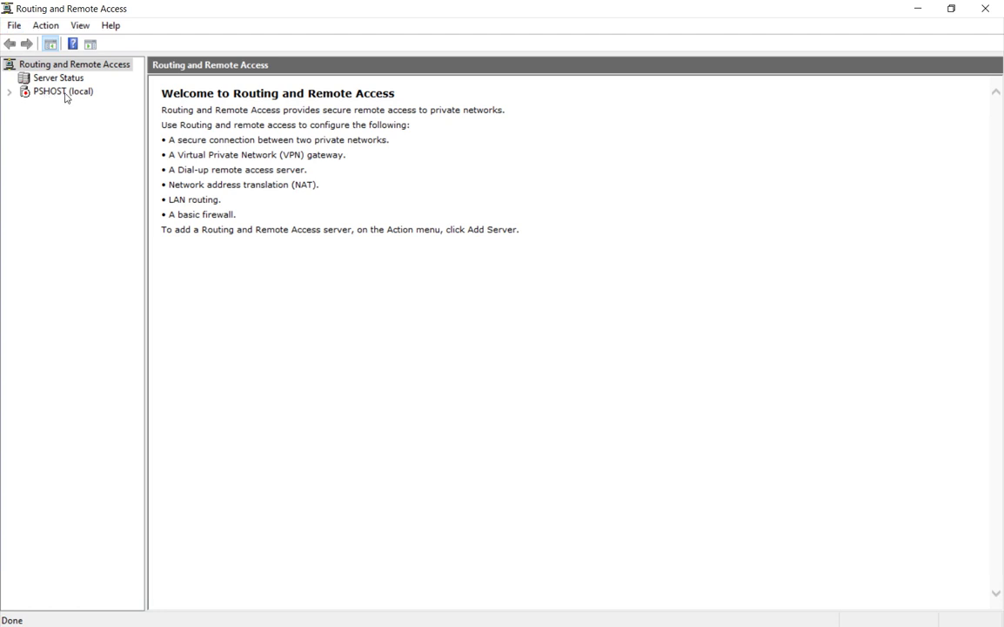
Configure and enable routing on PSHOST (local) using Custom configuration with only LAN routing
{"action": "left_click", "coordinate": [62, 91]}
{"action": "right_click", "coordinate": [66, 95]}
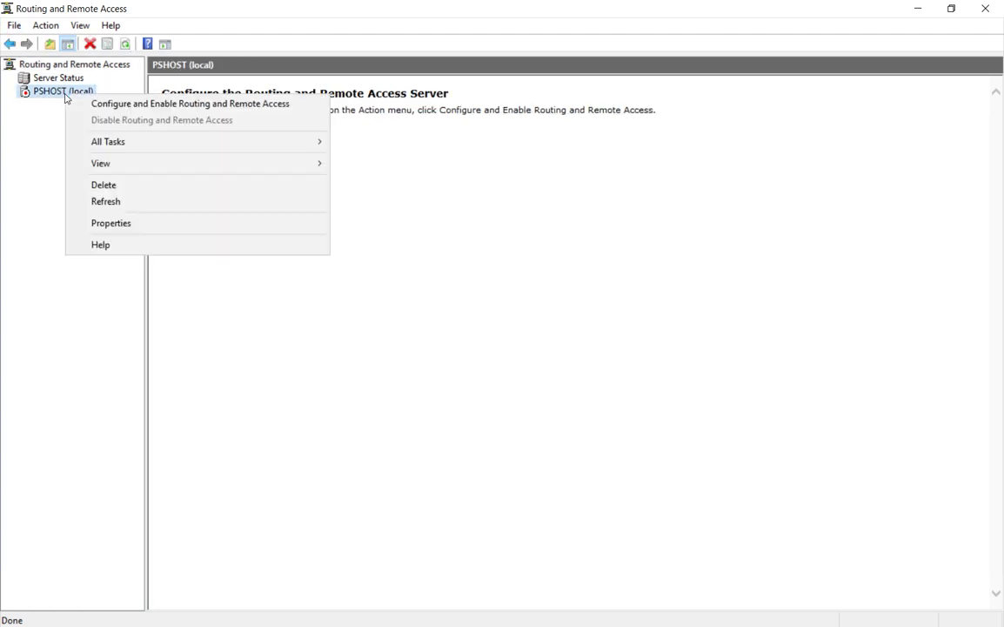
{"action": "left_click", "coordinate": [91, 107]}
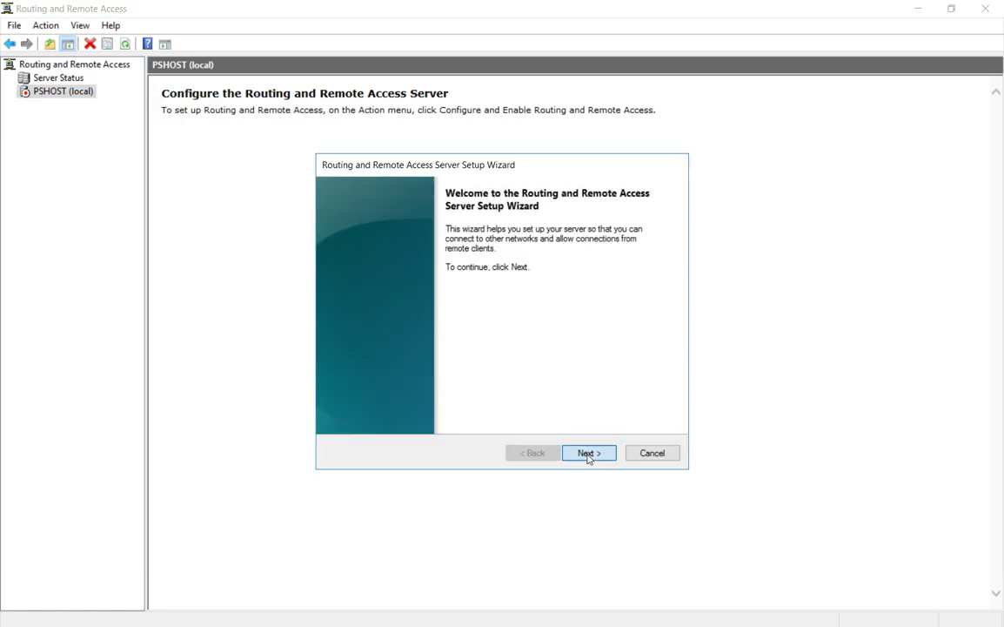
{"action": "left_click", "coordinate": [588, 455]}
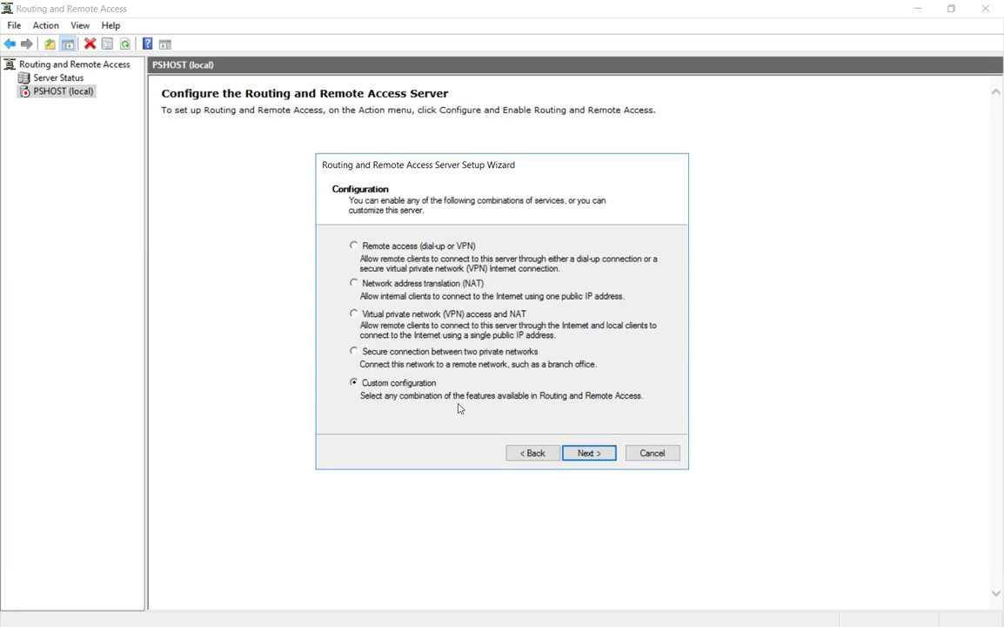
{"action": "left_click", "coordinate": [583, 454]}
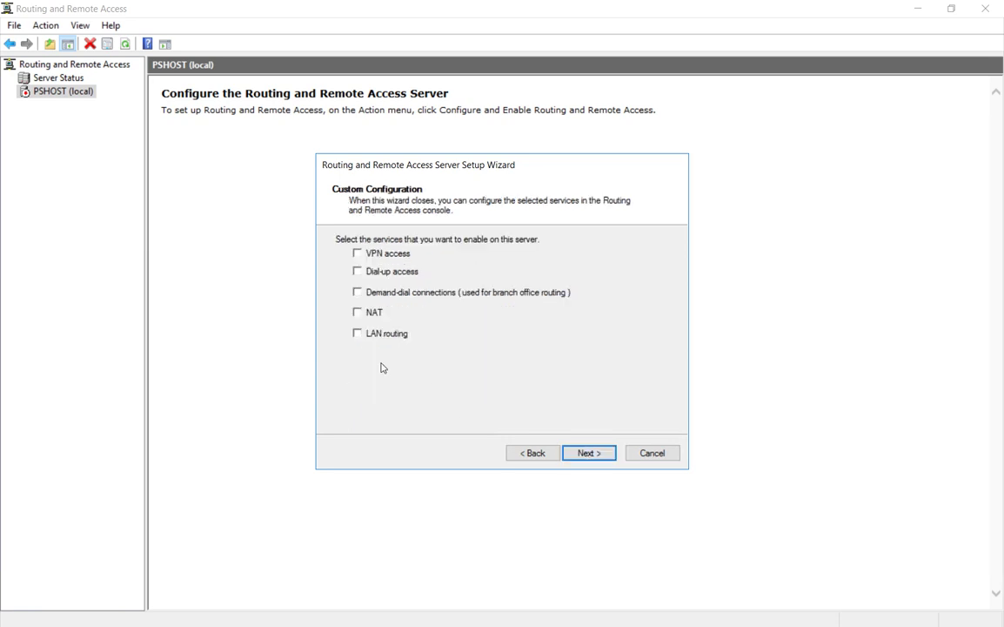
{"action": "left_click", "coordinate": [357, 334]}
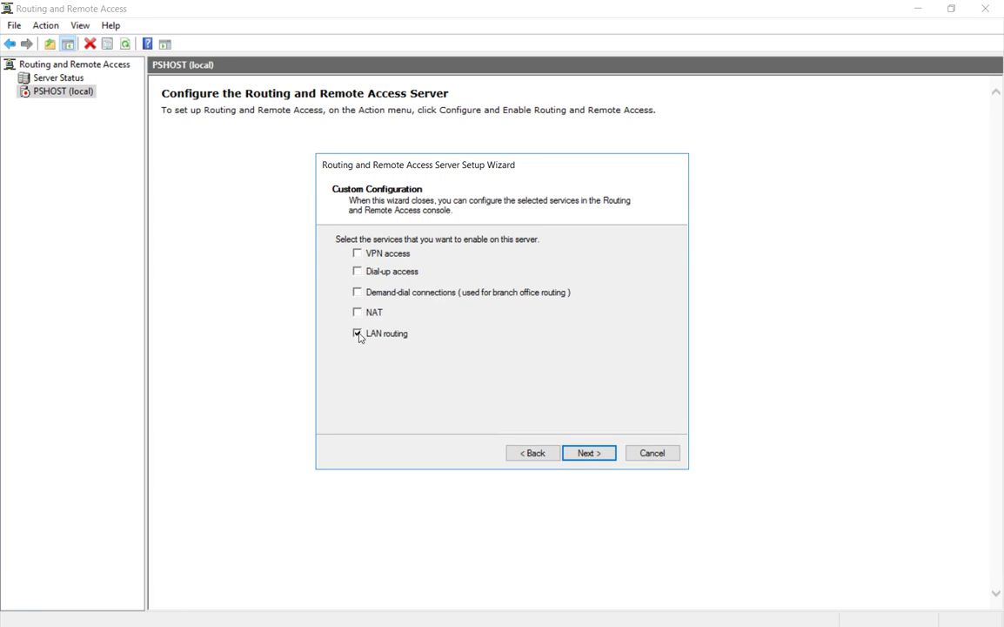
{"action": "left_click", "coordinate": [589, 453]}
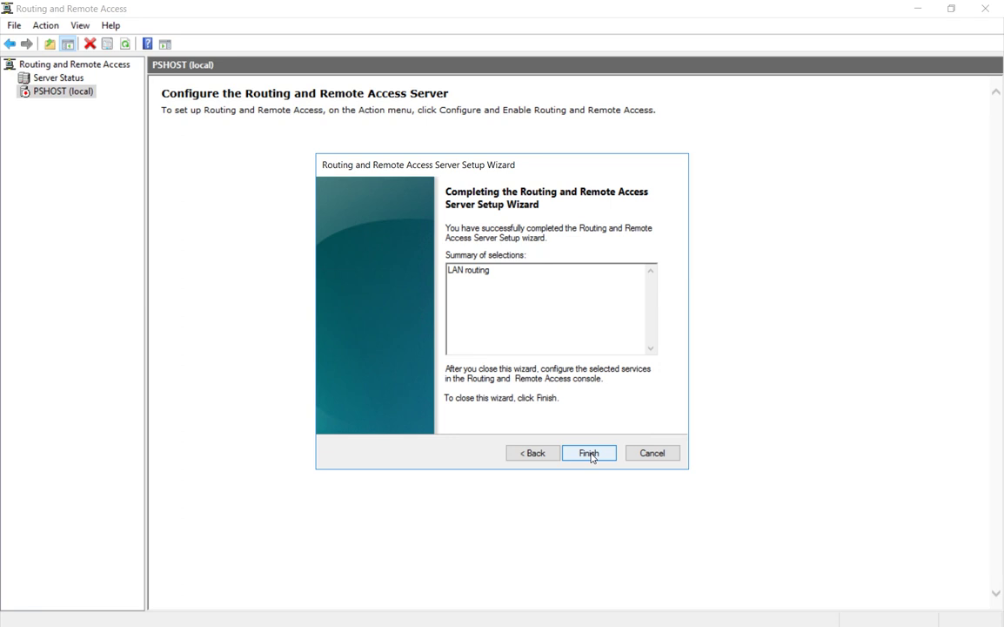
{"action": "left_click", "coordinate": [590, 454]}
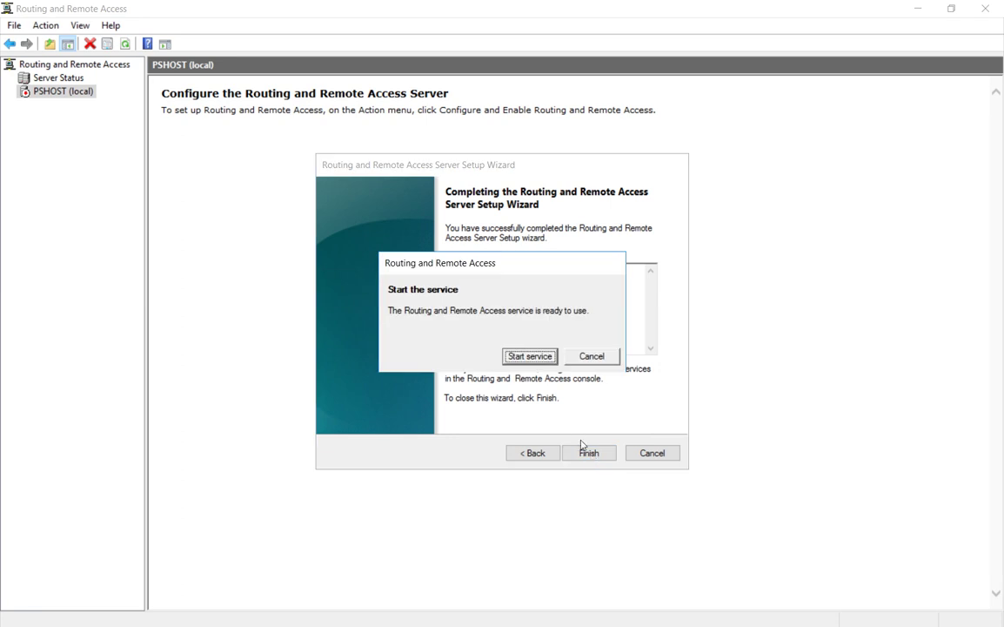
Start the Routing and Remote Access service, expand PSHOST (local), and widen the tree pane
{"action": "left_click", "coordinate": [527, 356]}
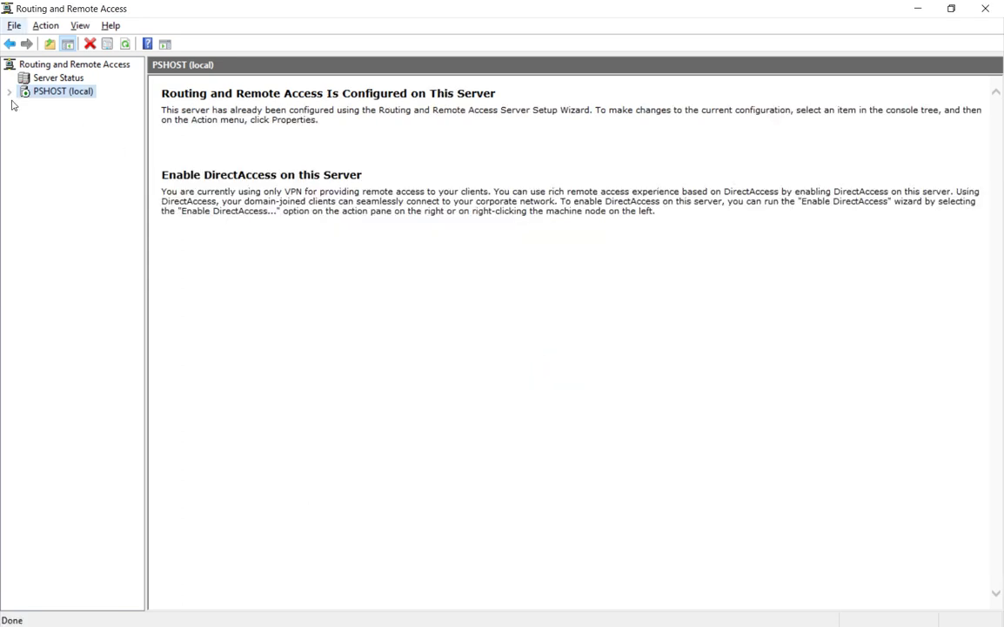
{"action": "left_click", "coordinate": [10, 91]}
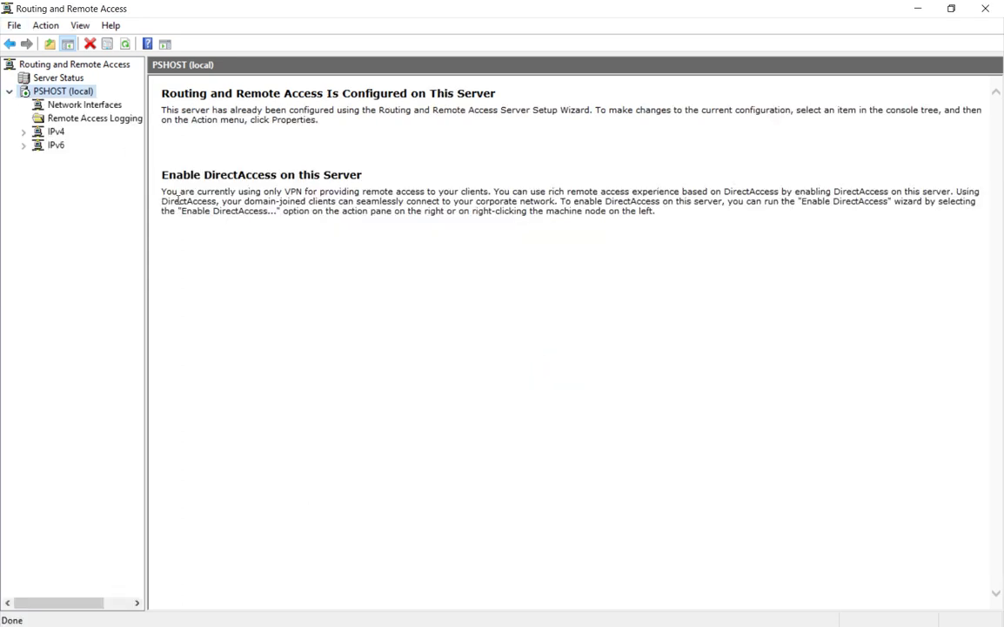
{"action": "left_click_drag", "start_coordinate": [144, 278], "coordinate": [267, 276]}
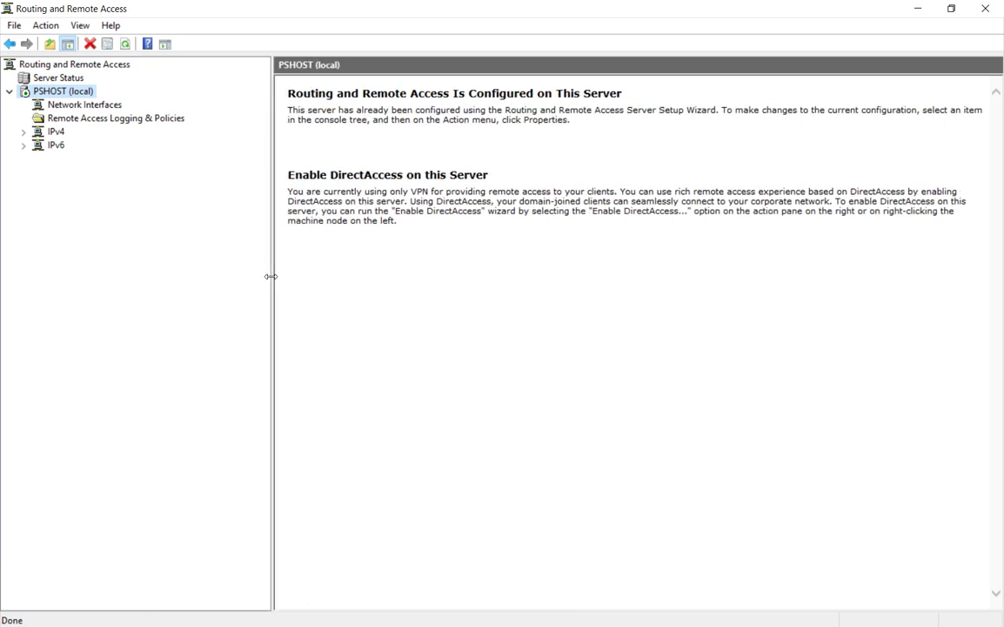